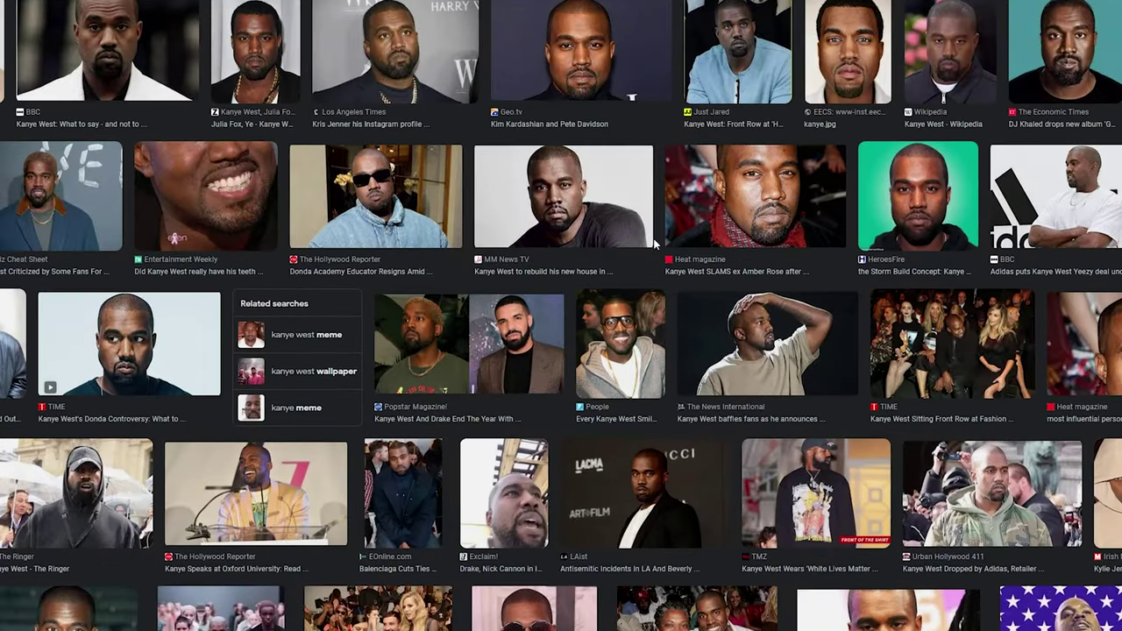
Open a large preview of a front-facing Kanye West photo from Google Images.
click(649, 242)
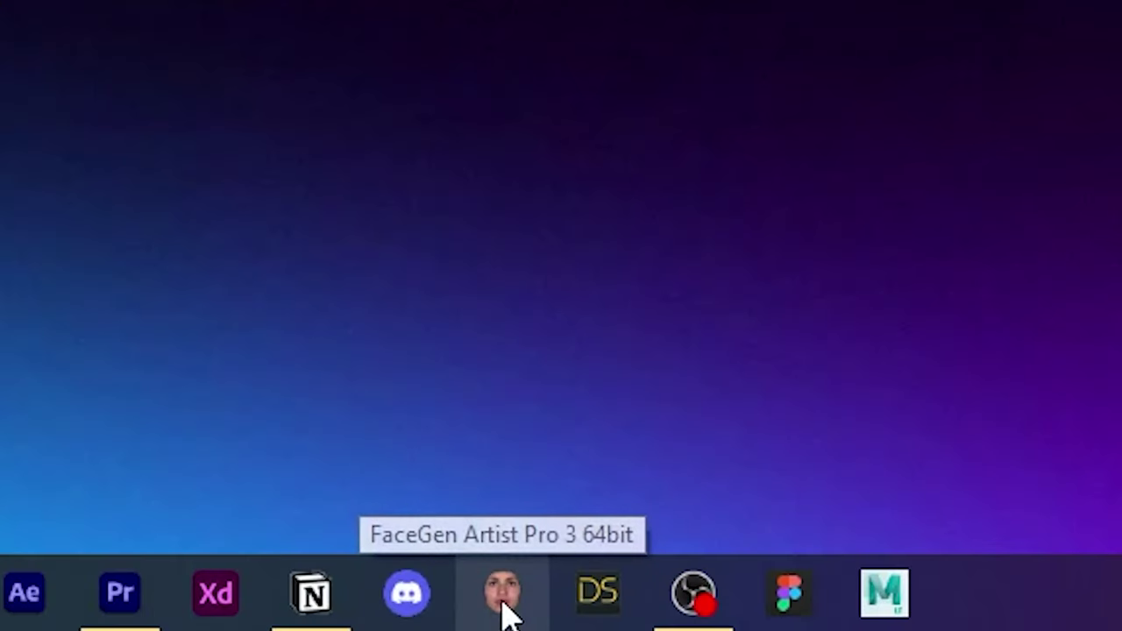
Mark the landmark points on both photos in FaceGen and create the 3D head using profile photo detail.
click(507, 603)
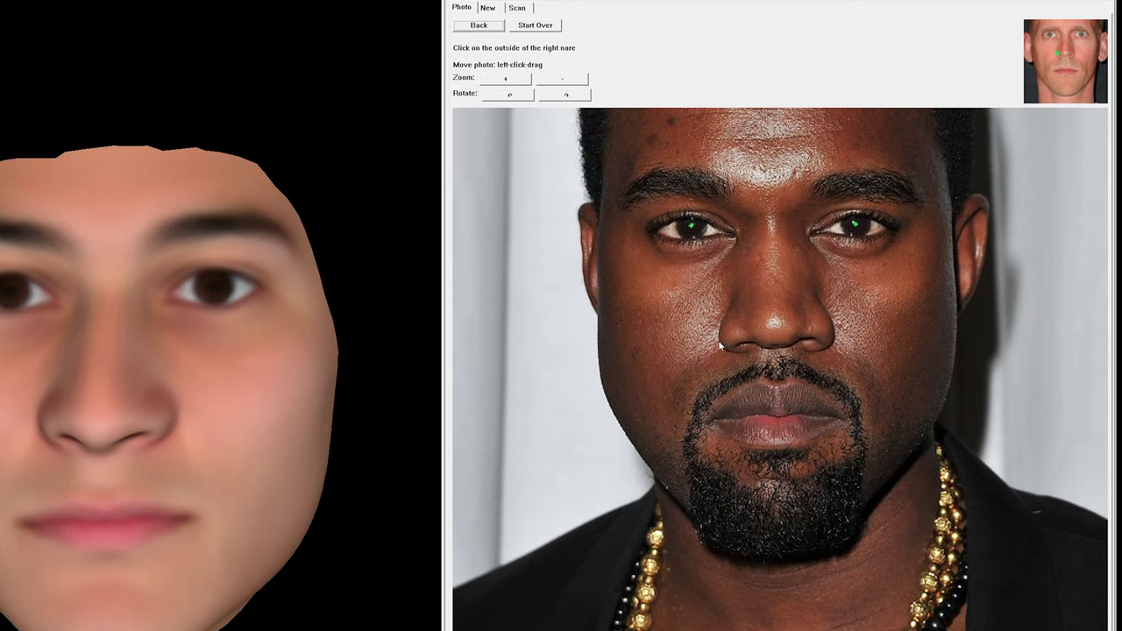
click(950, 383)
click(666, 302)
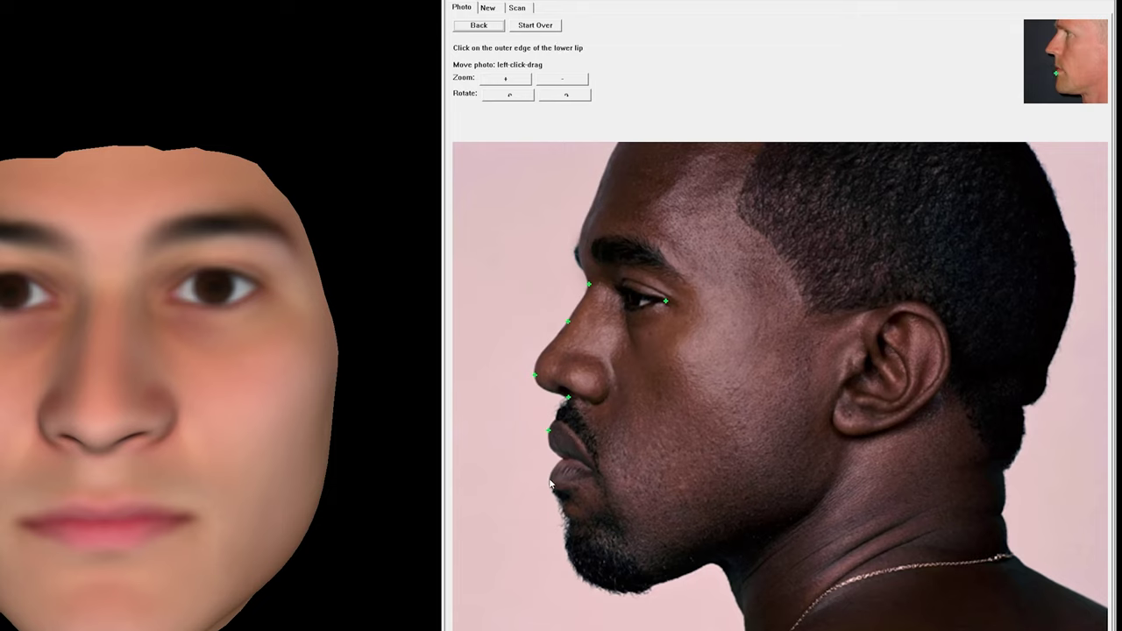
click(686, 579)
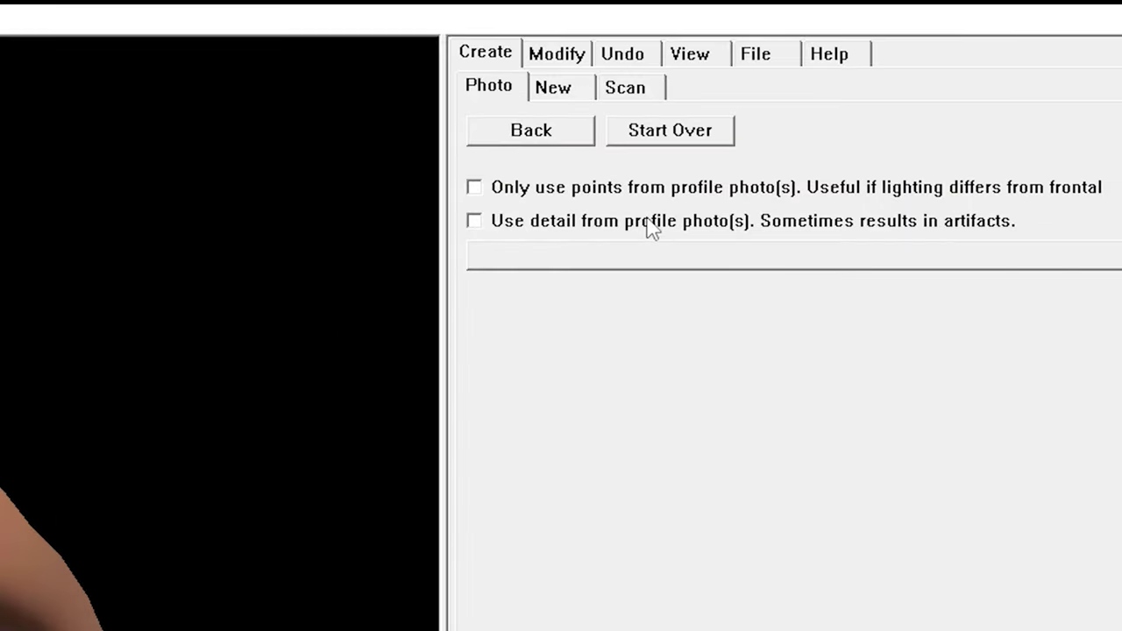
click(651, 228)
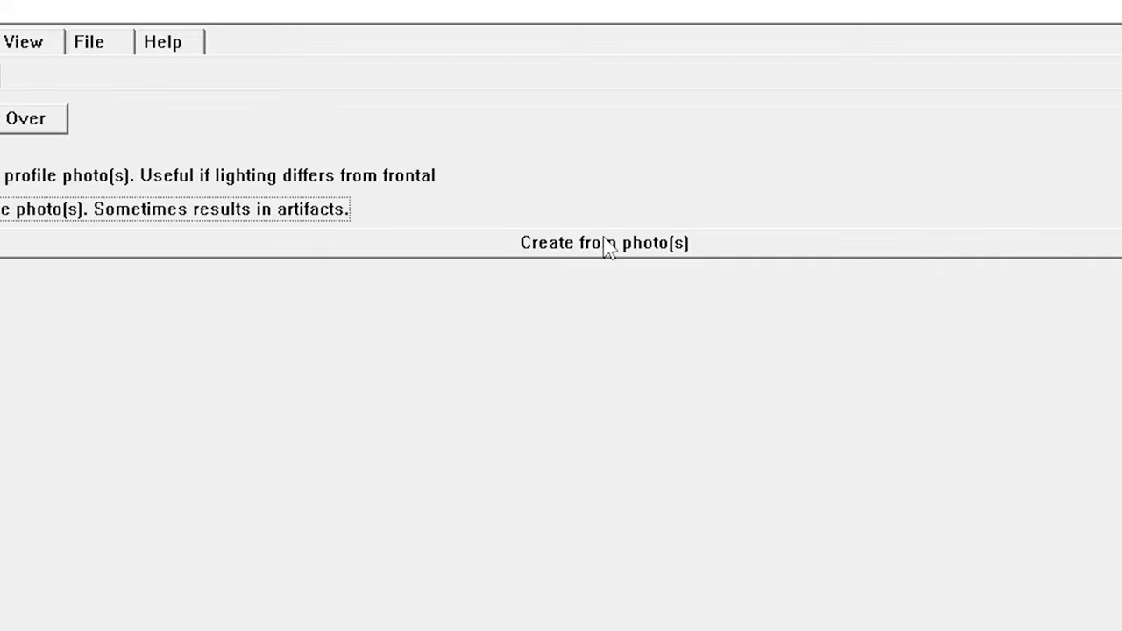
click(610, 244)
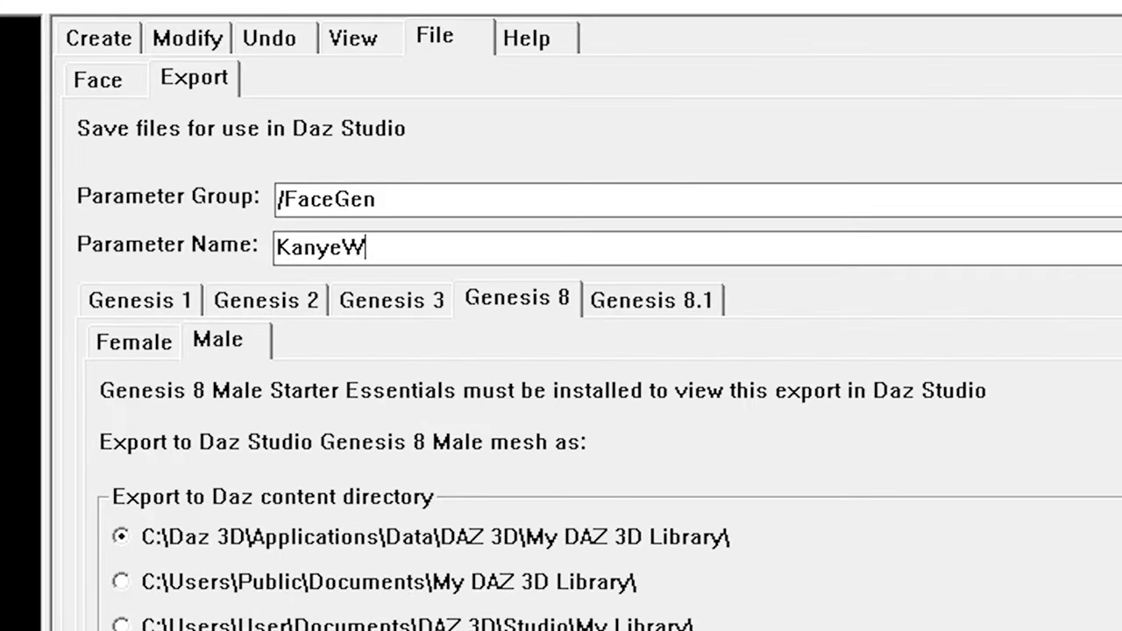
Export the face to Daz Studio as morph KanyeWest001 and select the saved morph and colour map paths.
text(001)
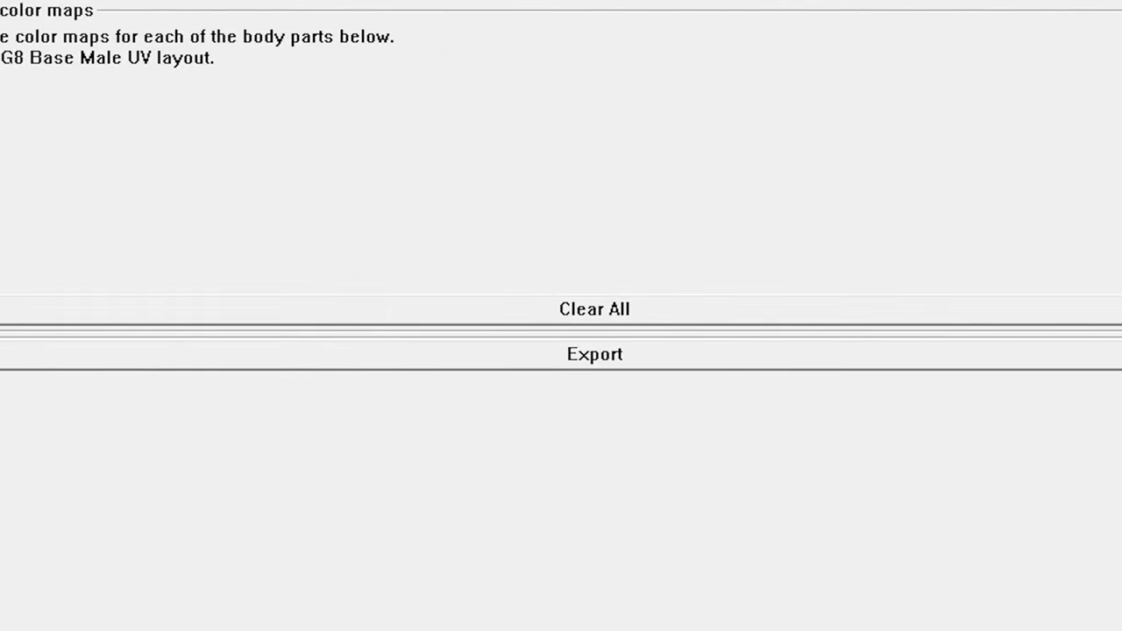
click(837, 383)
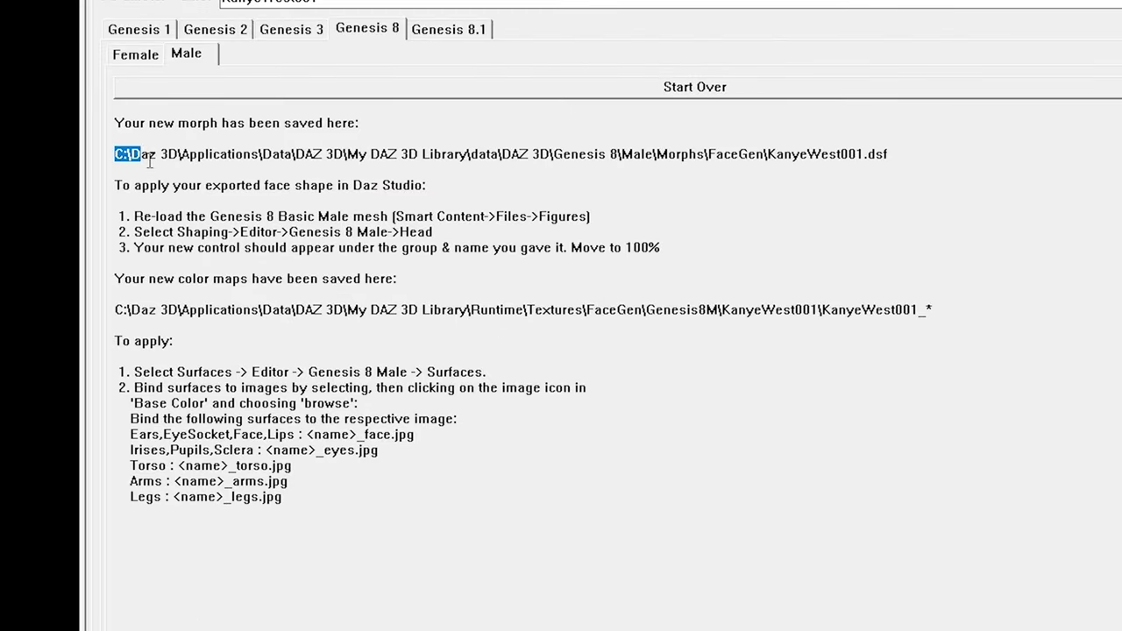
drag(149, 162, 902, 151)
drag(117, 309, 935, 310)
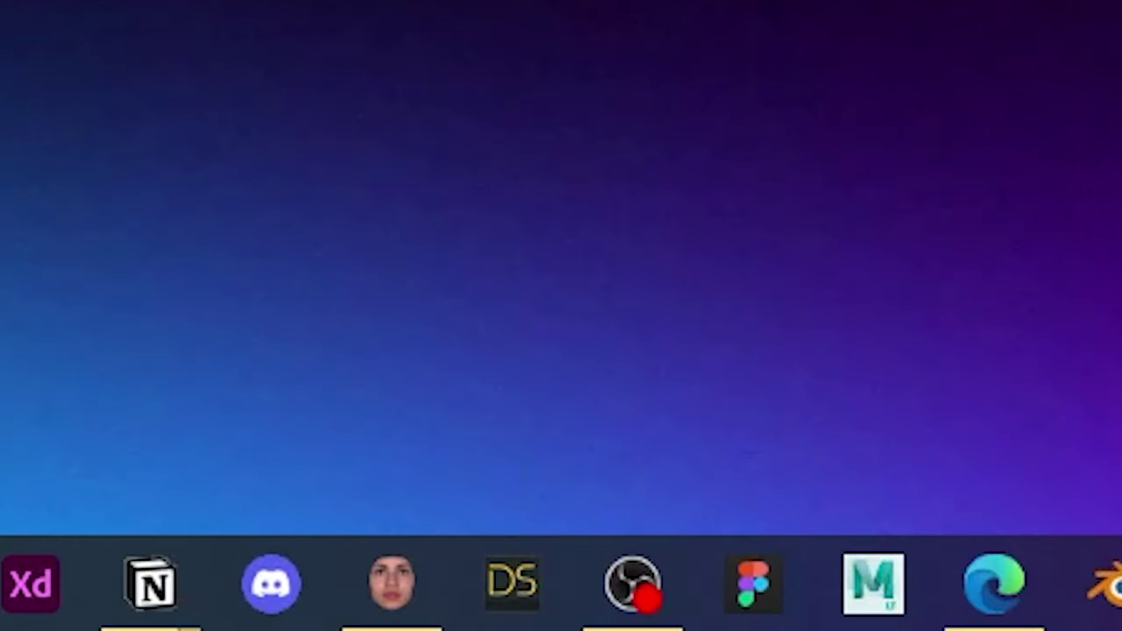
Load Genesis 8 Basic Male from Starter Essentials and set the KanyeWest001 head morph to 100%.
click(453, 605)
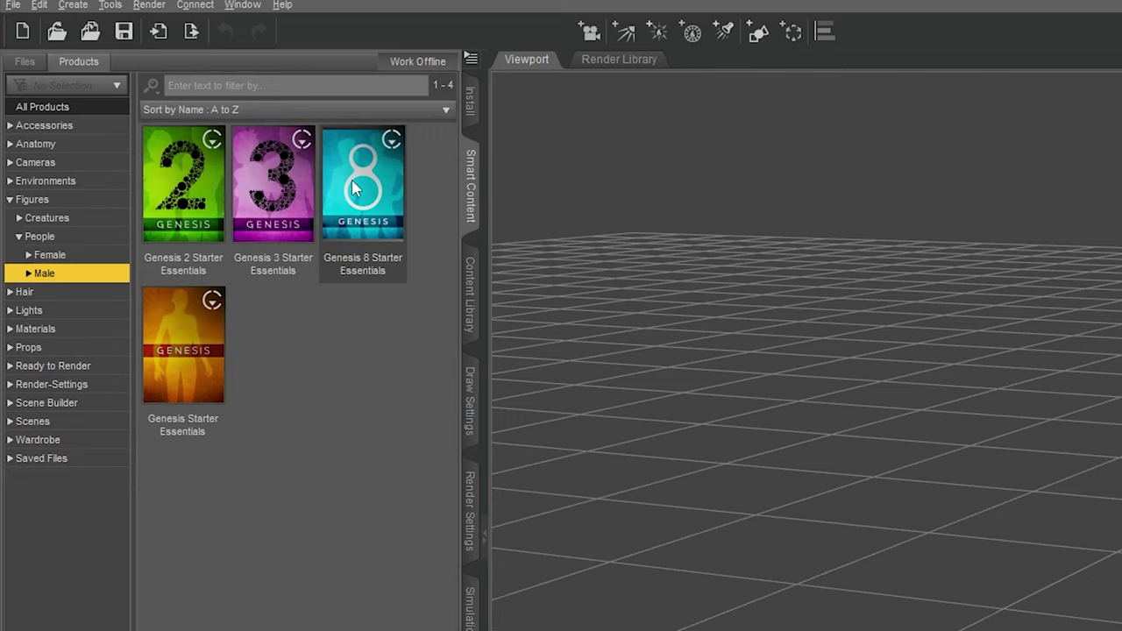
click(374, 179)
double_click(150, 205)
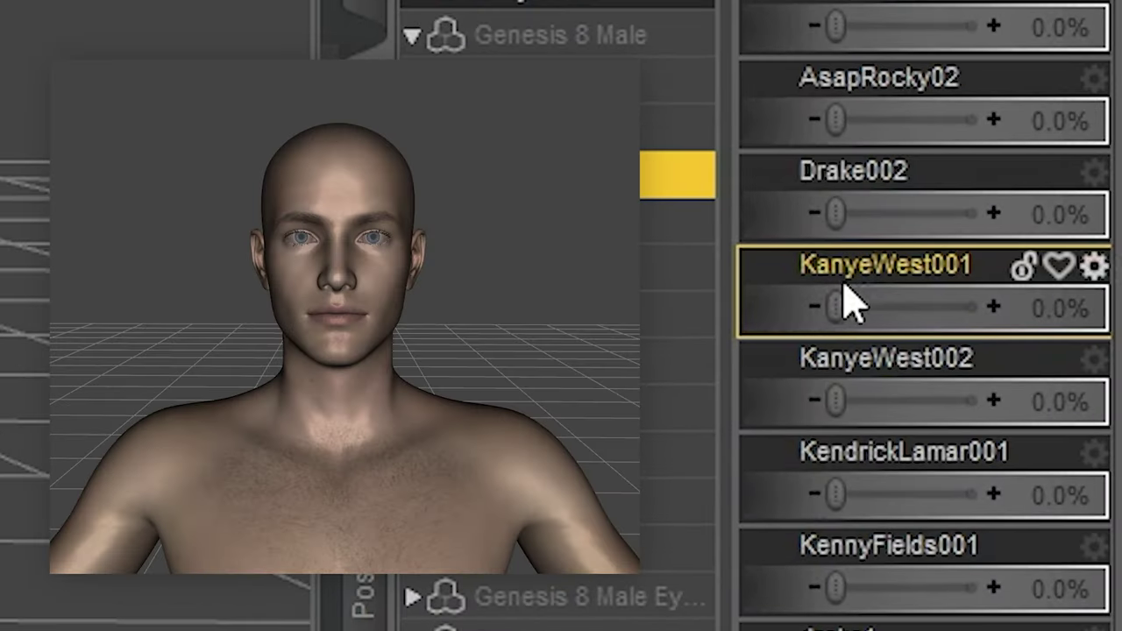
drag(841, 307, 1103, 324)
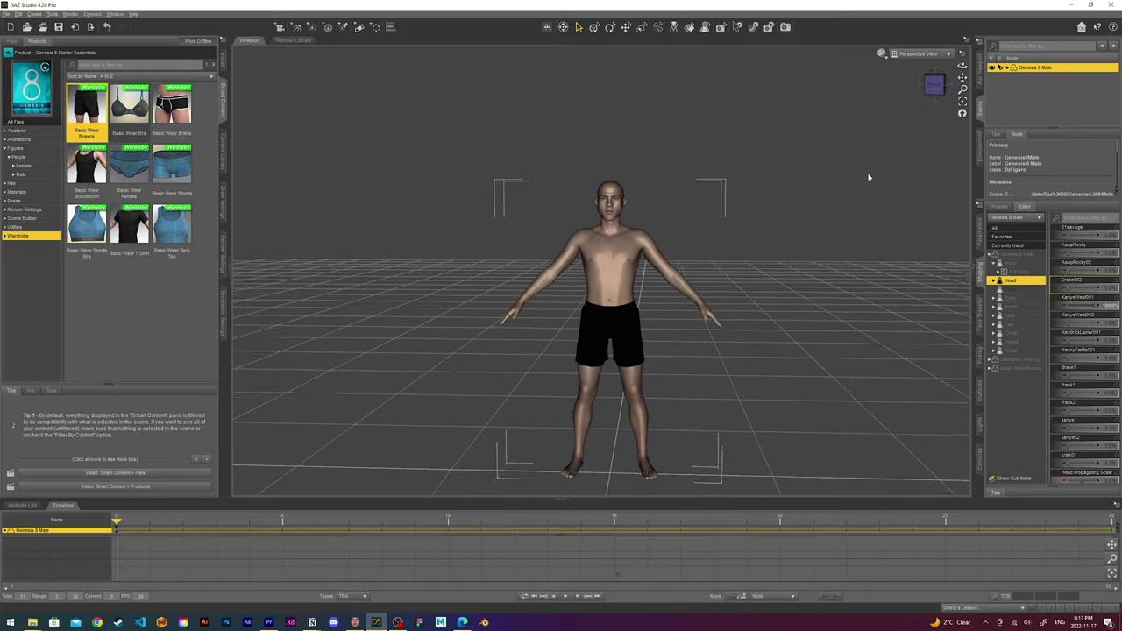
Load the KanyeWest001_face texture as the Face material's base colour.
click(980, 395)
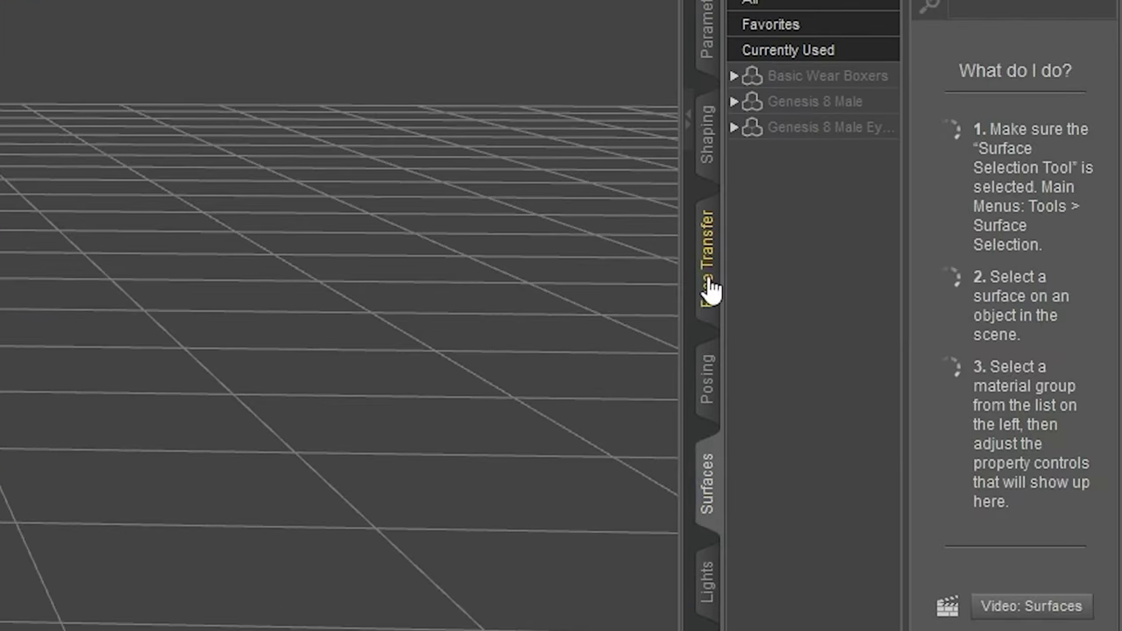
click(736, 103)
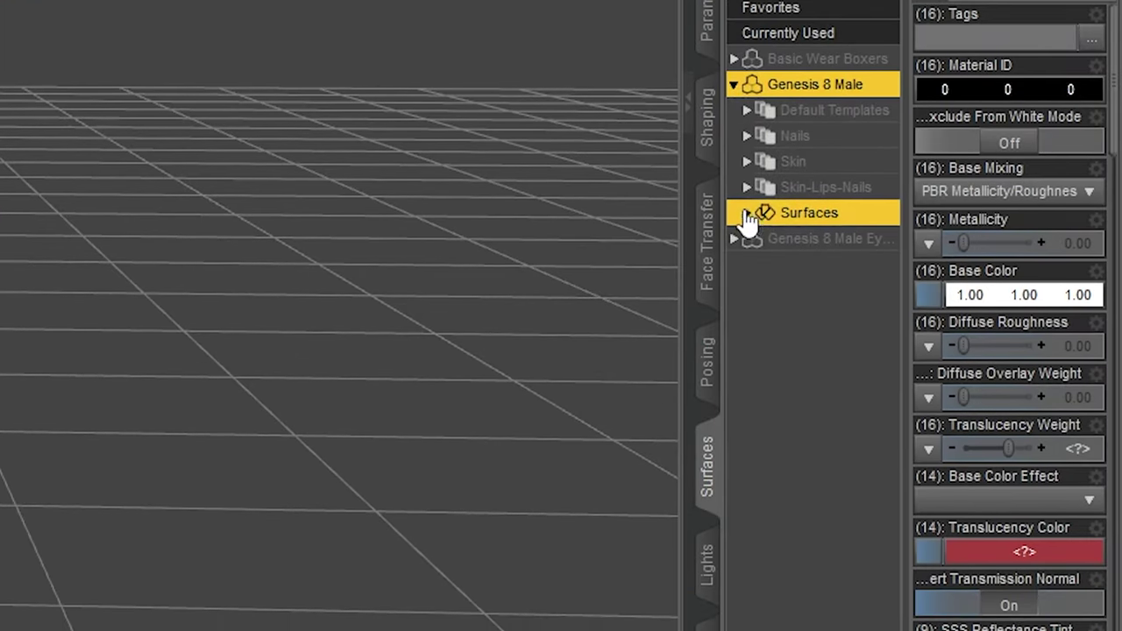
click(747, 230)
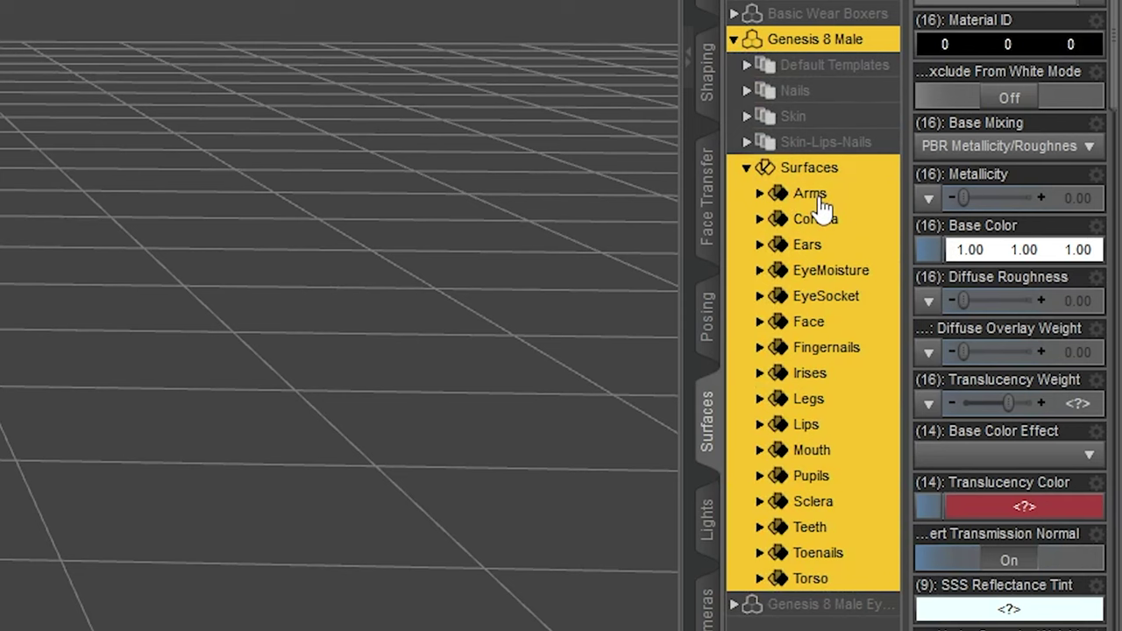
click(811, 325)
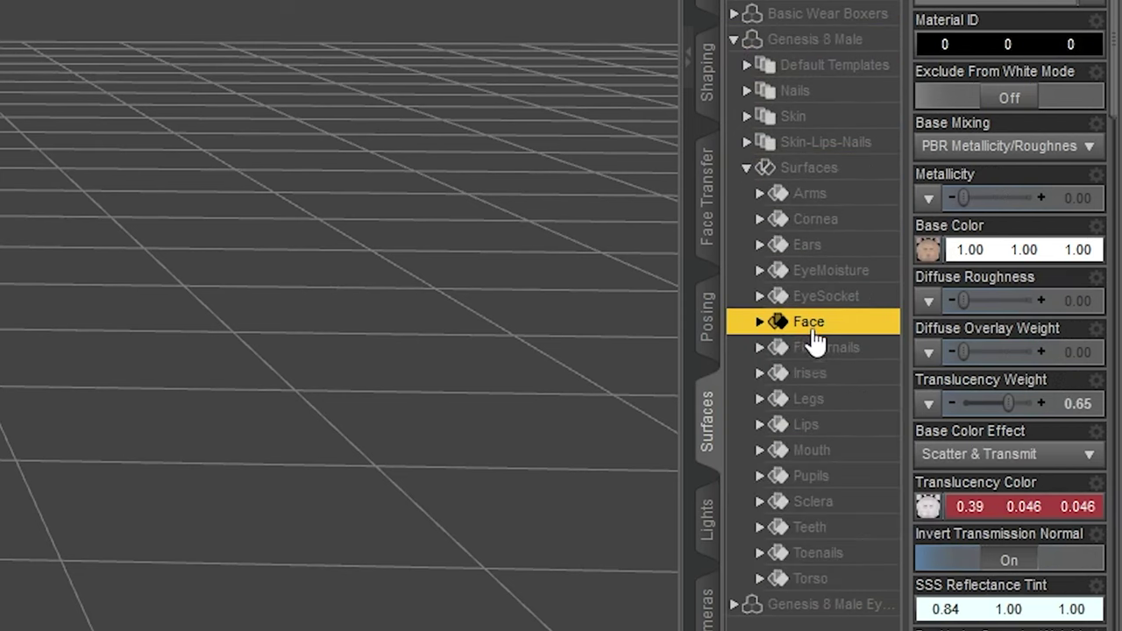
click(929, 251)
click(928, 274)
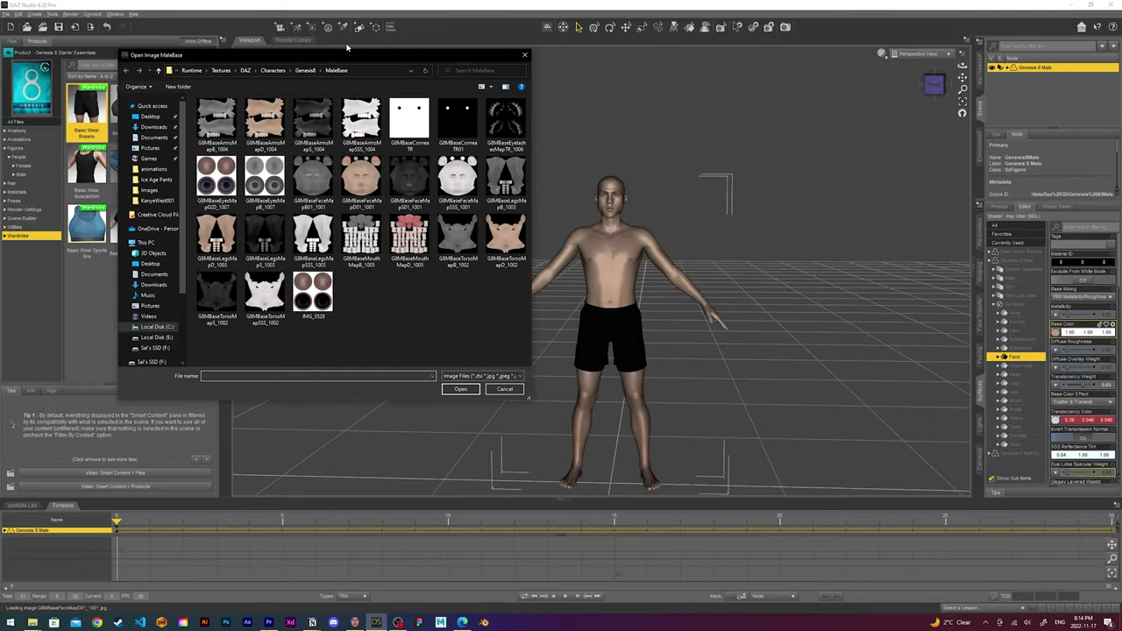
click(370, 75)
key(ctrl+v)
key(Return)
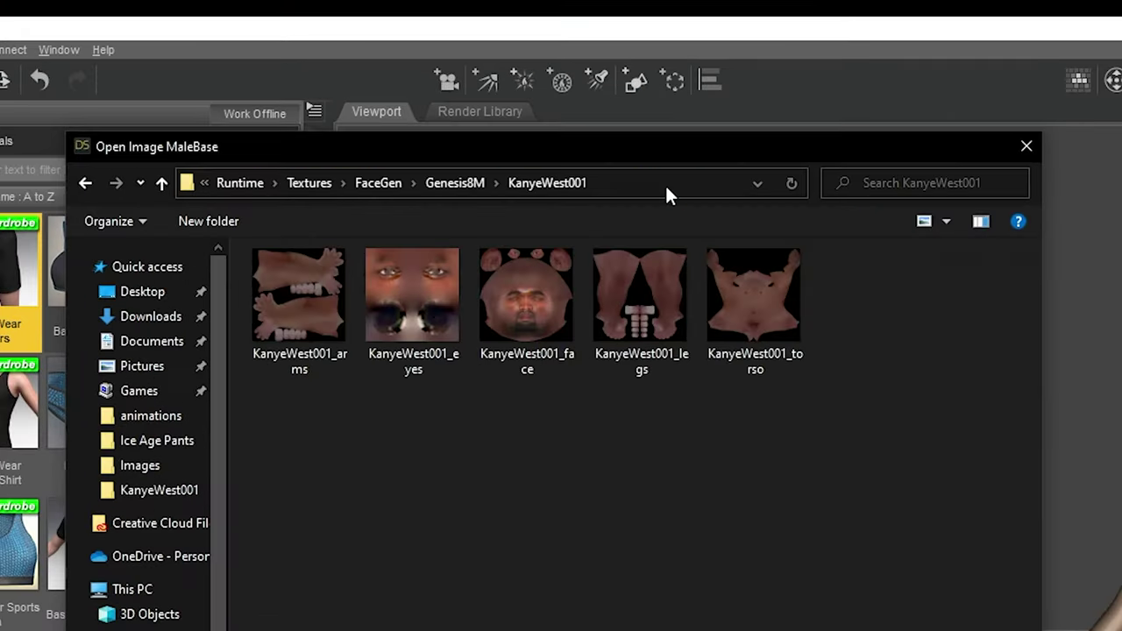
click(312, 119)
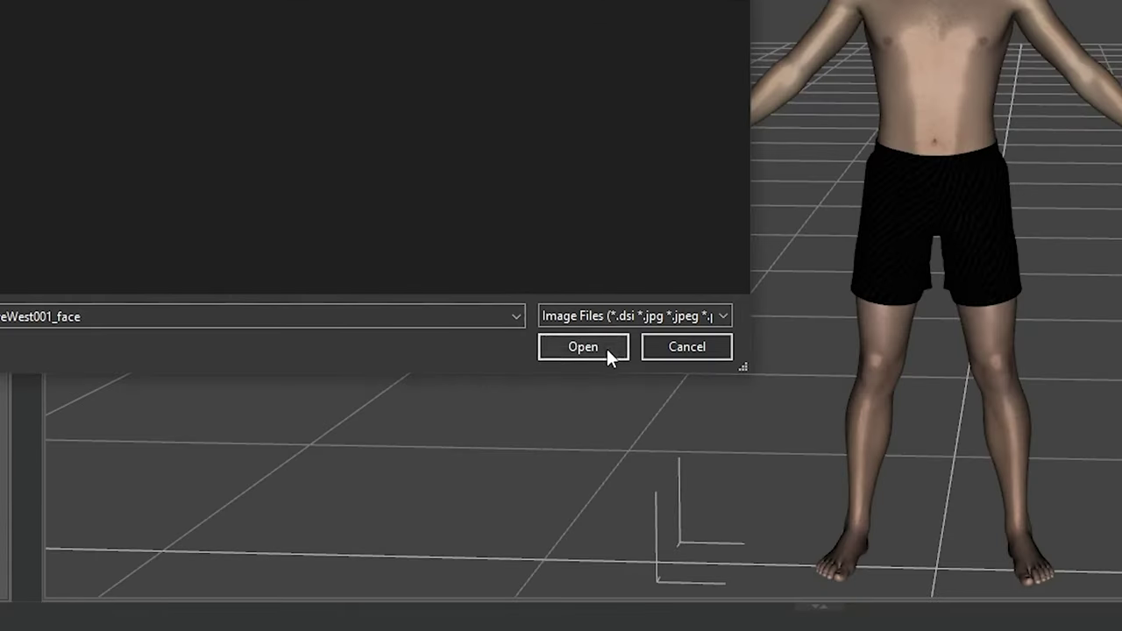
click(607, 348)
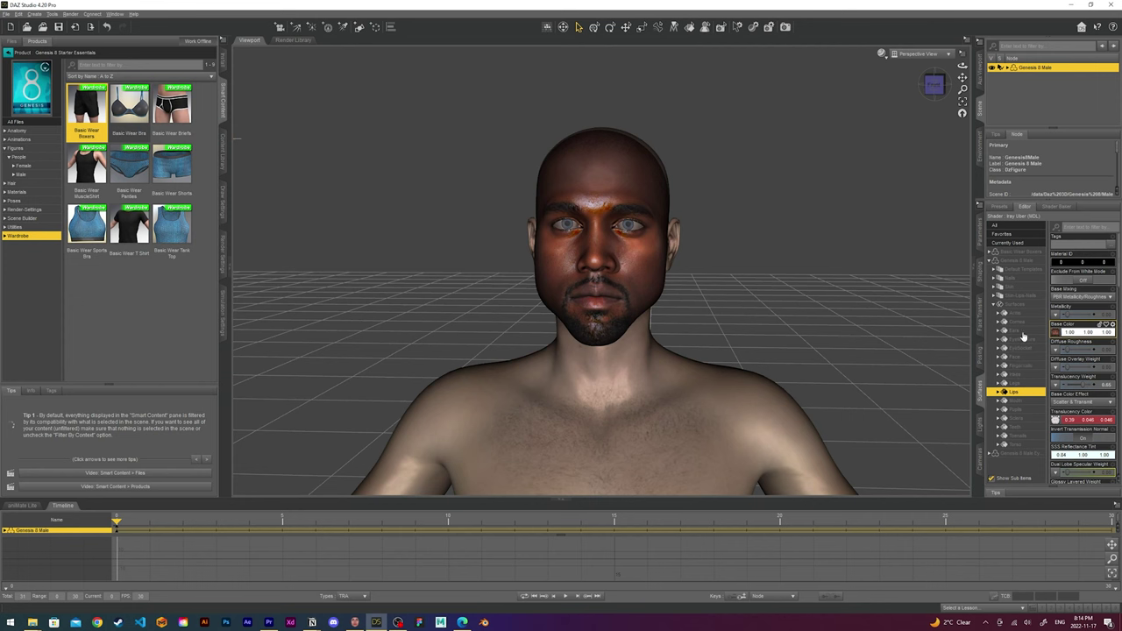
Apply the KanyeWest001_torso texture to the Torso and a dark brown texture to the irises.
click(1017, 331)
alt+drag(850, 77, 901, 336)
click(1017, 322)
click(1017, 357)
click(1017, 445)
click(1056, 333)
double_click(238, 121)
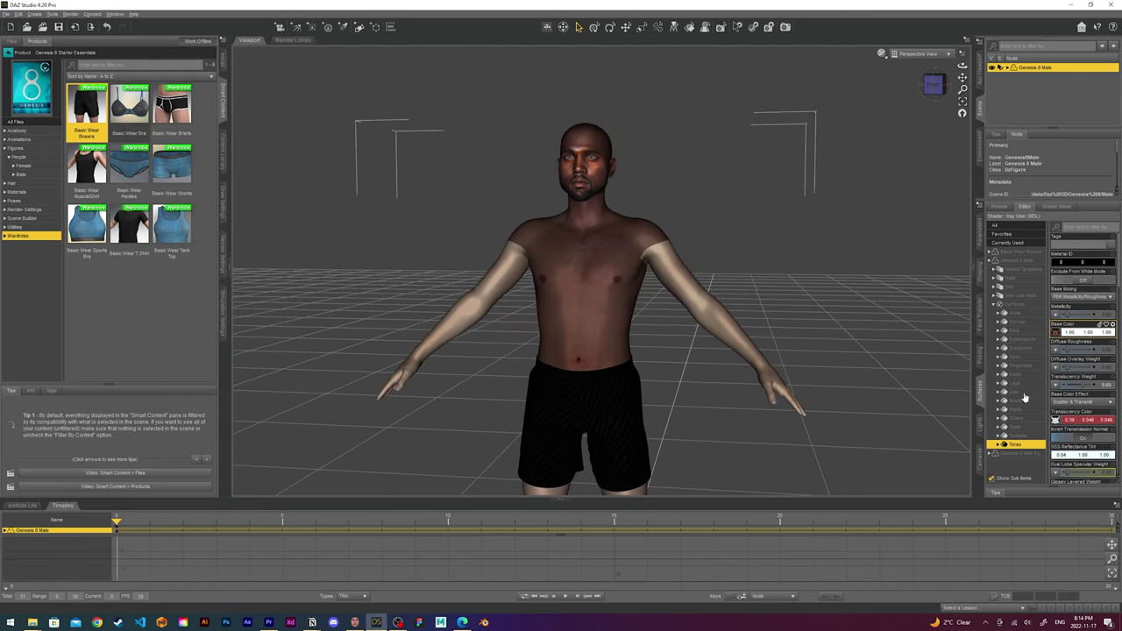
click(1016, 381)
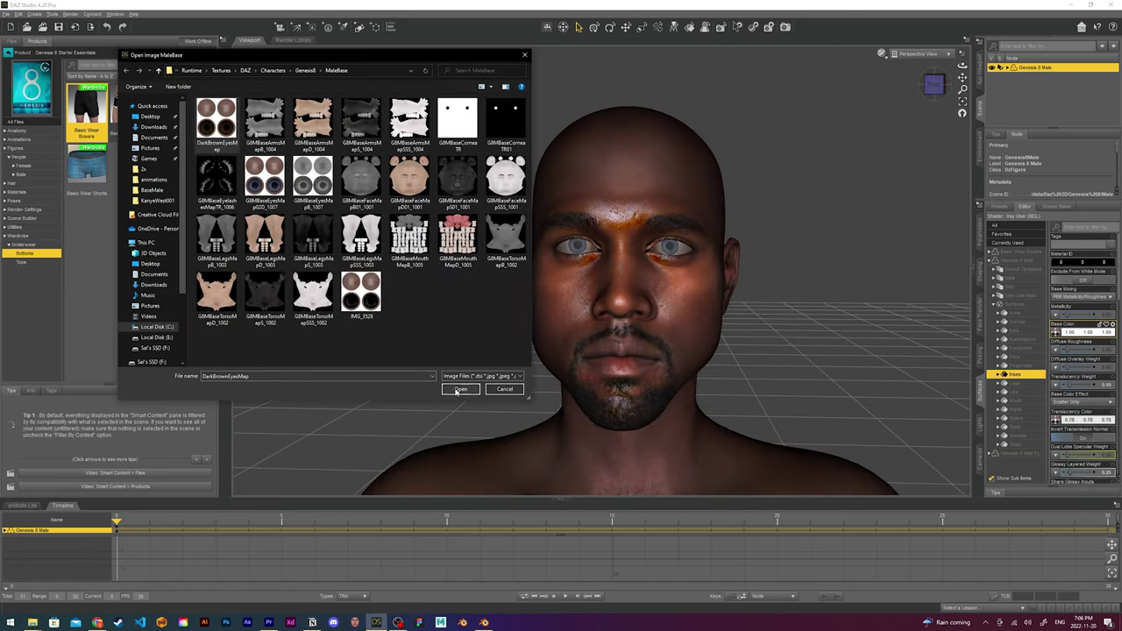
click(457, 389)
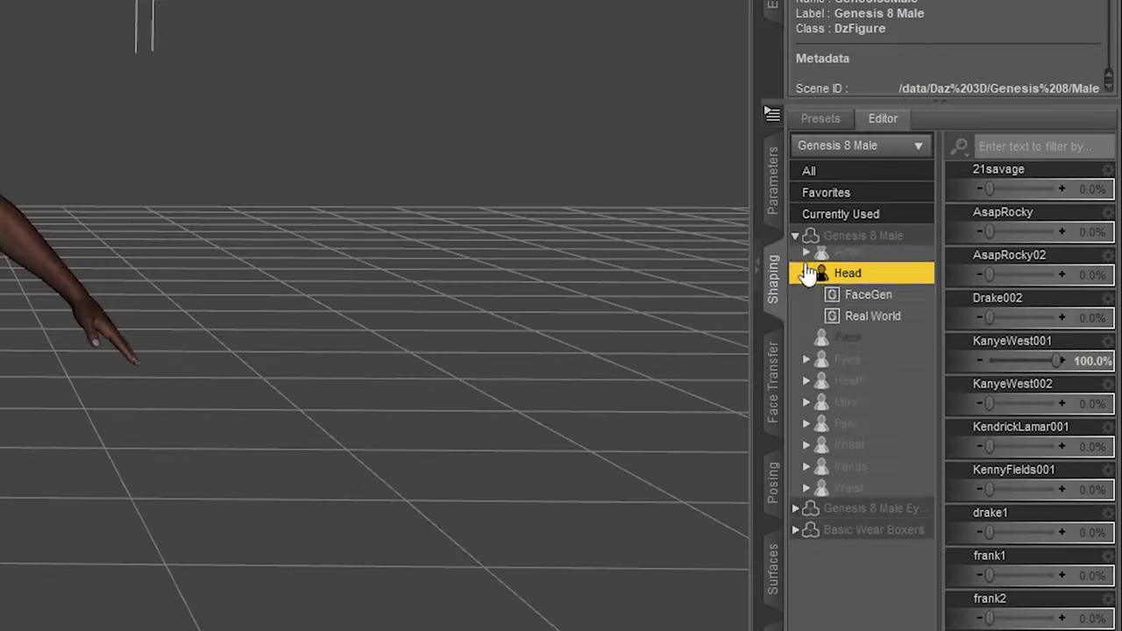
Export the whole Genesis 8 Male figure to Blender as KanyeWest001.
click(864, 235)
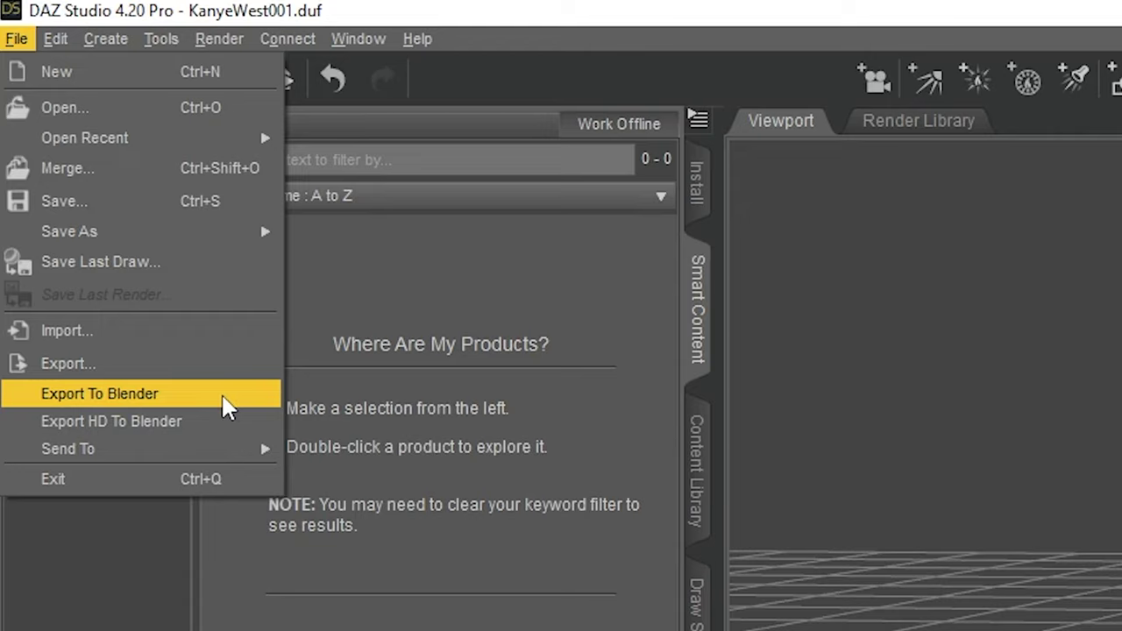
click(223, 396)
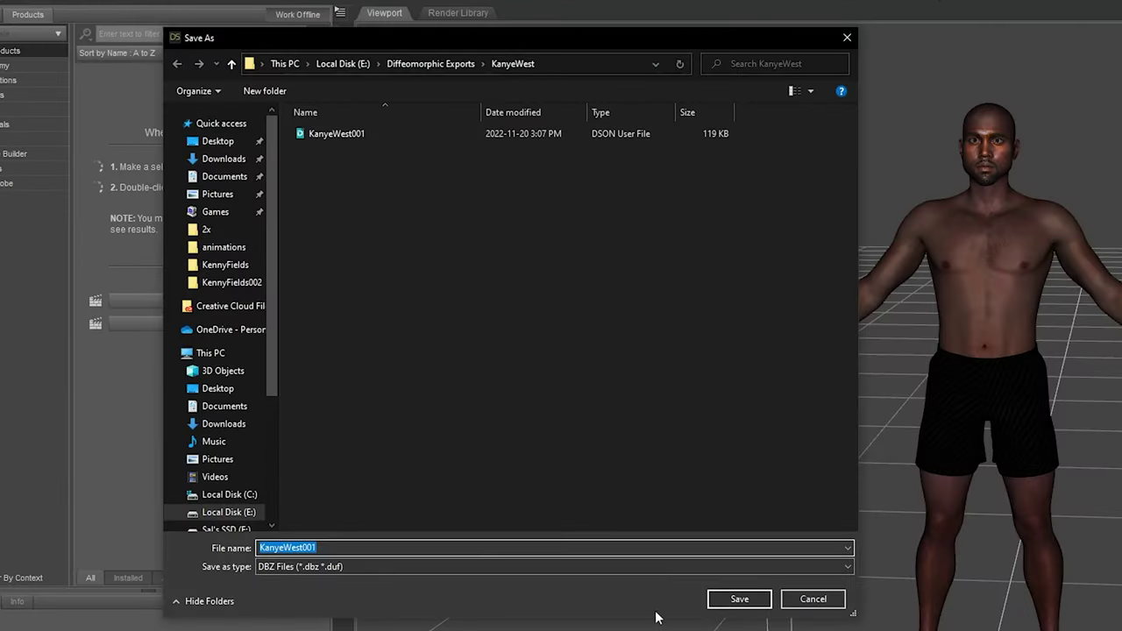
click(739, 599)
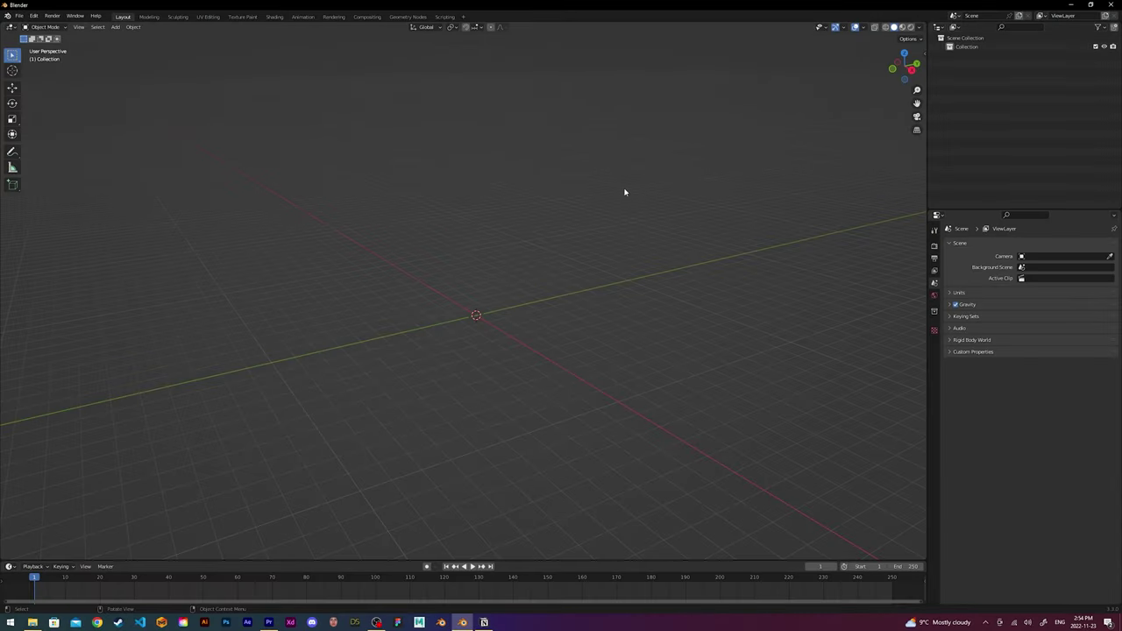
Import the KanyeWest001 .duf file through the DAZ Importer sidebar tab.
key(t)
key(n)
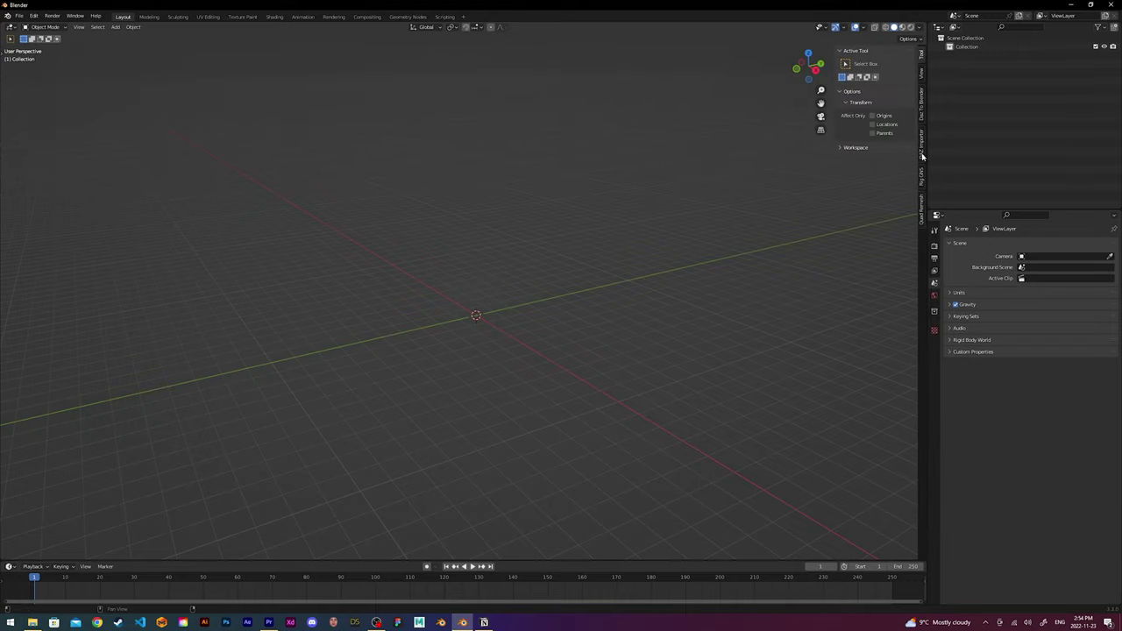
click(923, 155)
click(876, 63)
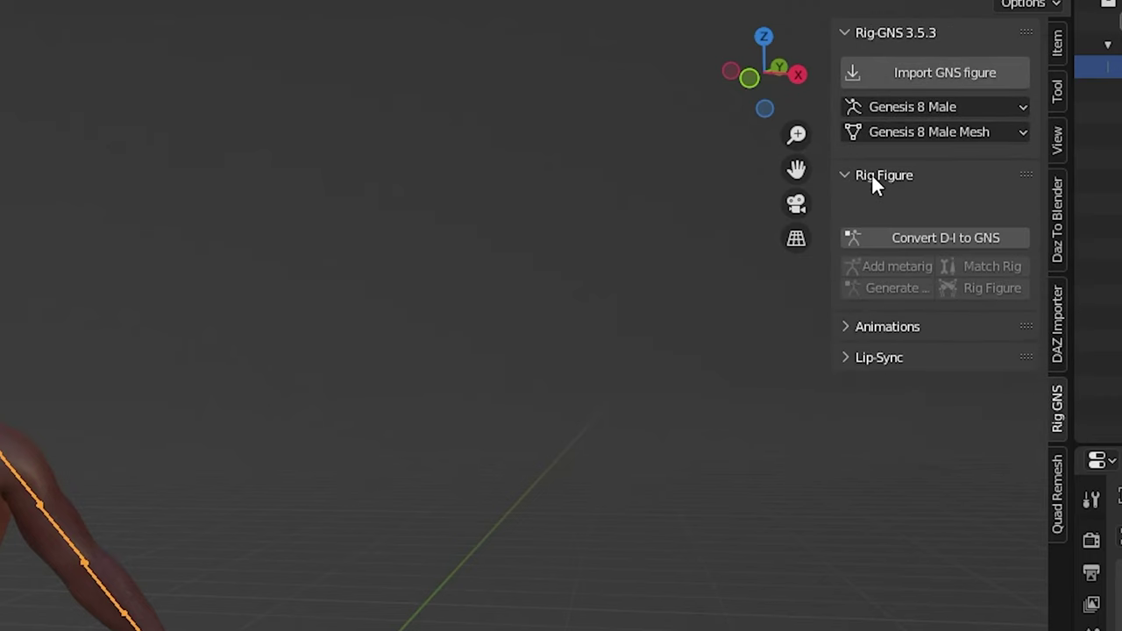
Convert the figure to GNS, add and match a metarig, generate the rig and bind the figure.
click(895, 233)
click(896, 211)
click(963, 209)
click(922, 231)
click(995, 233)
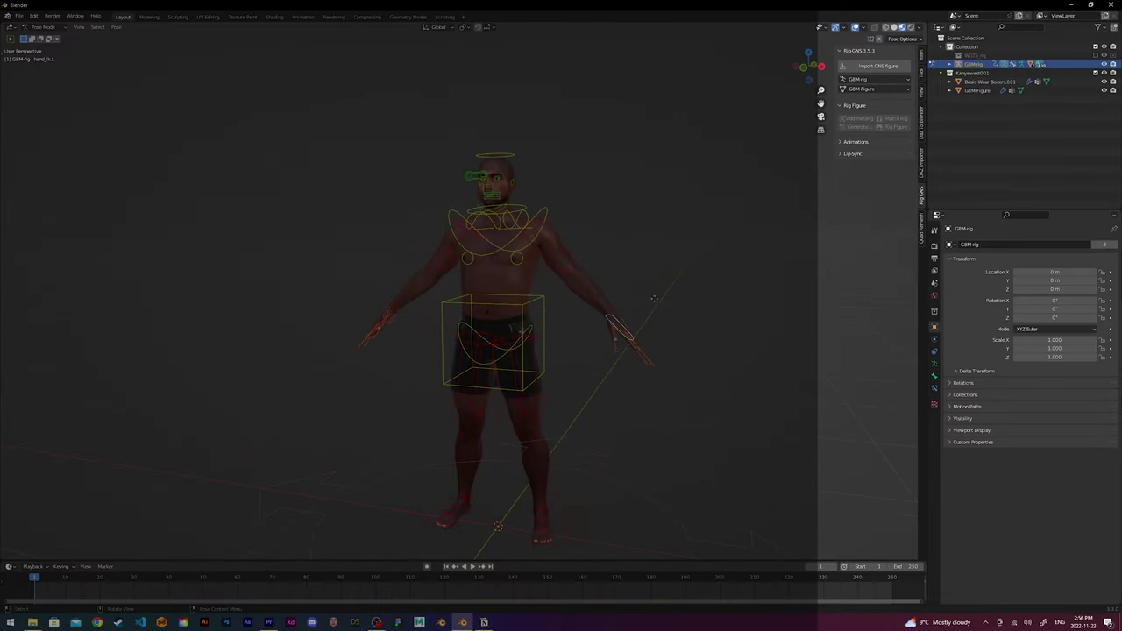
Move the left hand IK control down to the hip.
key(g)
click(568, 231)
middle_drag(569, 231, 562, 321)
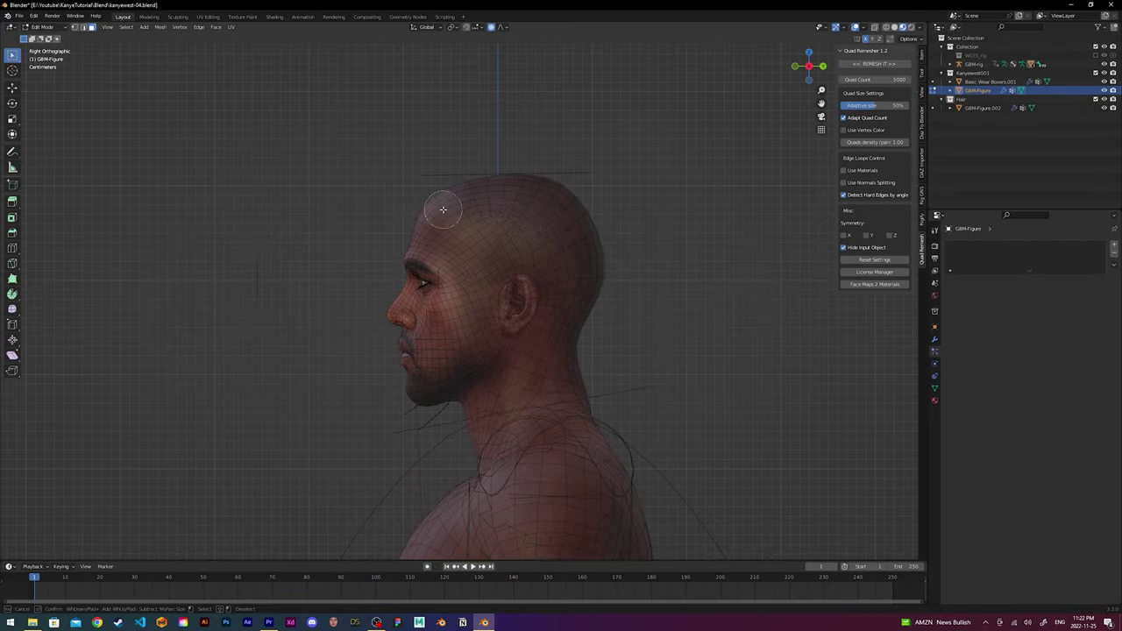
Duplicate the top-of-head vertices and separate them into a new cap object.
mouse_move(443, 209)
mouse_down()
mouse_move(556, 194)
mouse_move(583, 231)
mouse_move(593, 326)
mouse_up()
mouse_move(593, 325)
middle_down()
mouse_move(444, 345)
mouse_move(600, 310)
mouse_move(598, 283)
mouse_move(553, 304)
middle_up()
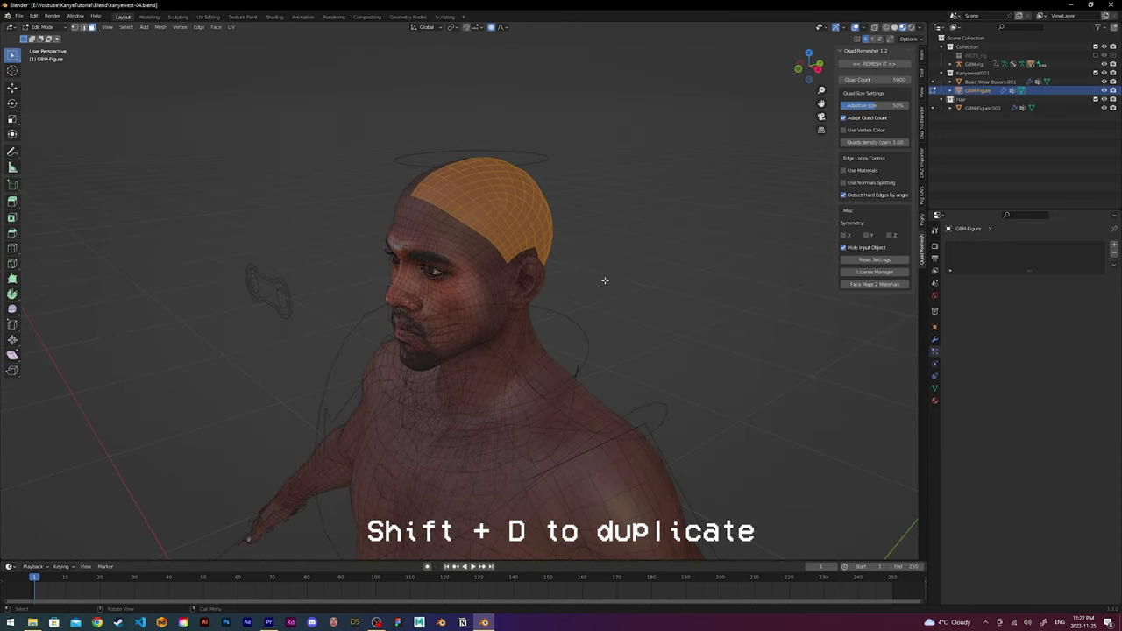
right_click(641, 257)
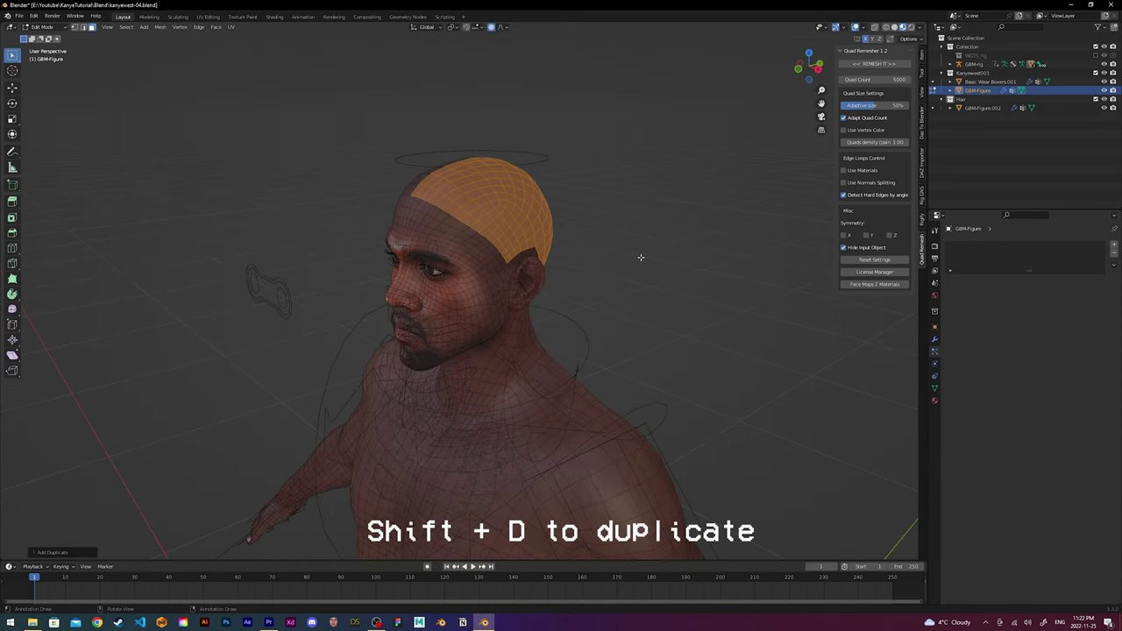
key(p)
click(666, 279)
key(Tab)
click(530, 213)
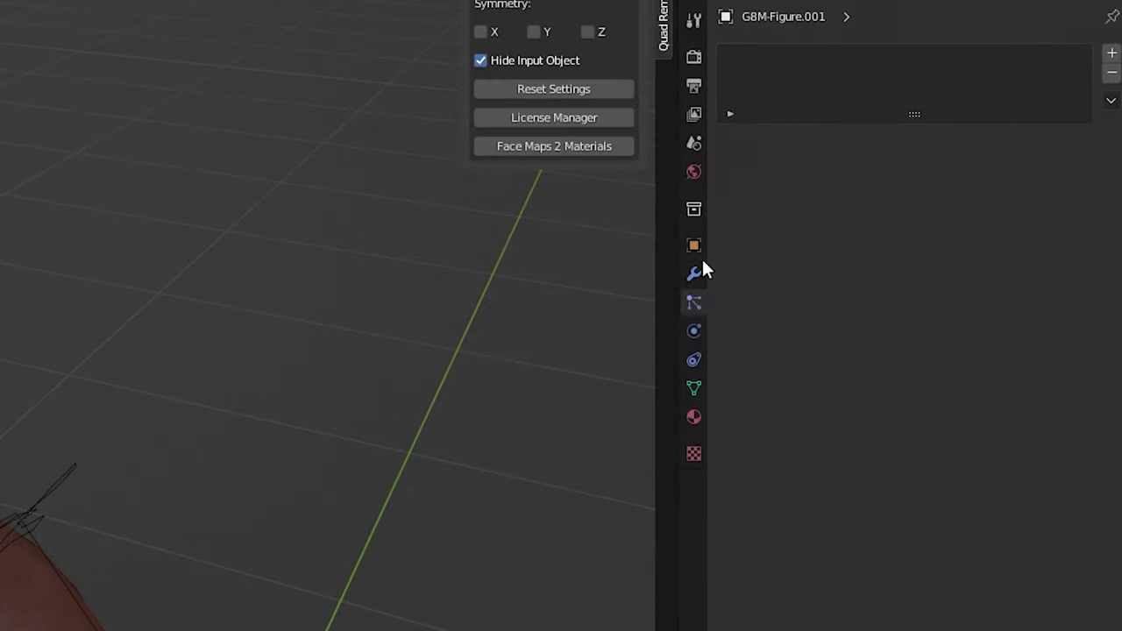
Add Mirror and Shrinkwrap modifiers to the cap, with G8M-Figure as the shrinkwrap target.
click(934, 339)
click(1006, 246)
click(742, 294)
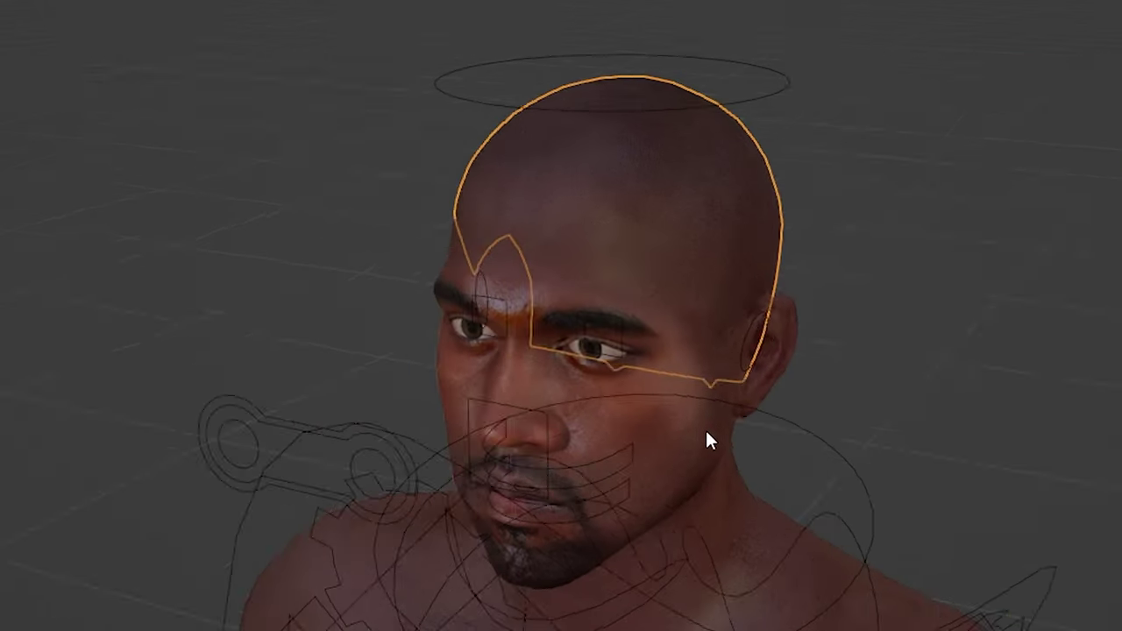
click(1022, 244)
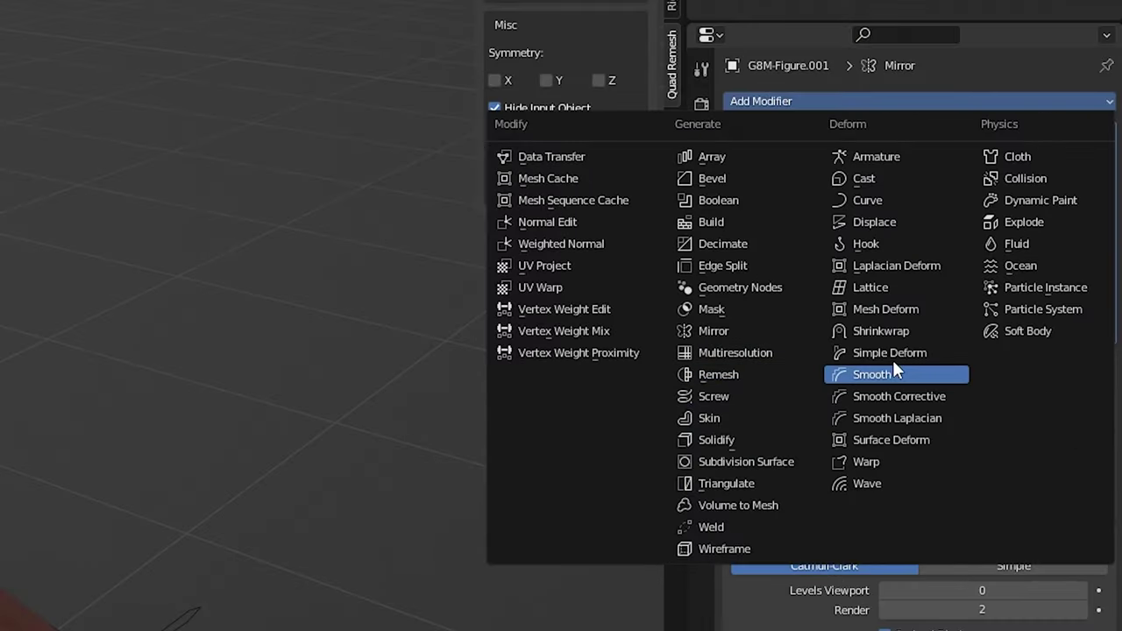
click(1015, 346)
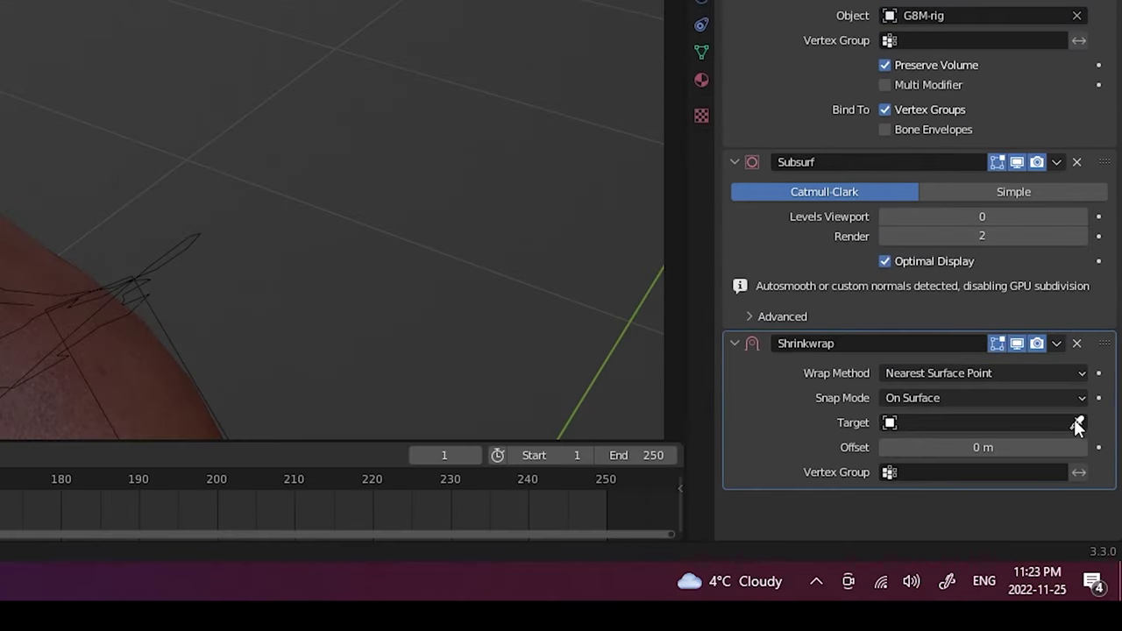
click(1077, 422)
click(507, 347)
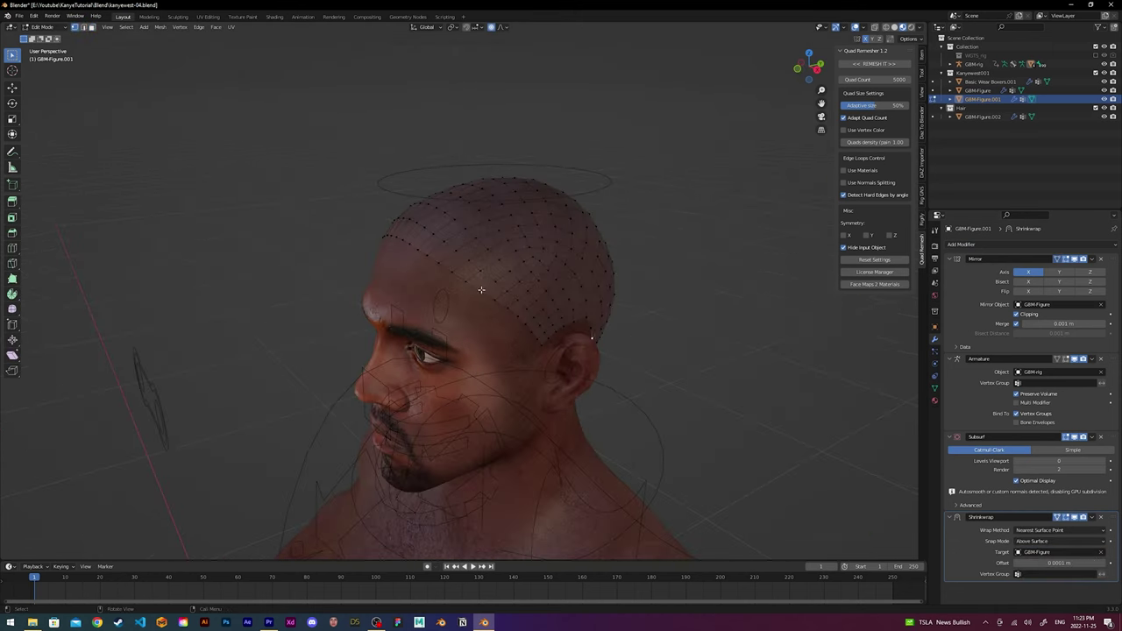
Reshape the cap's hairline with proportional editing and replace its material slots with a new material.
key(g)
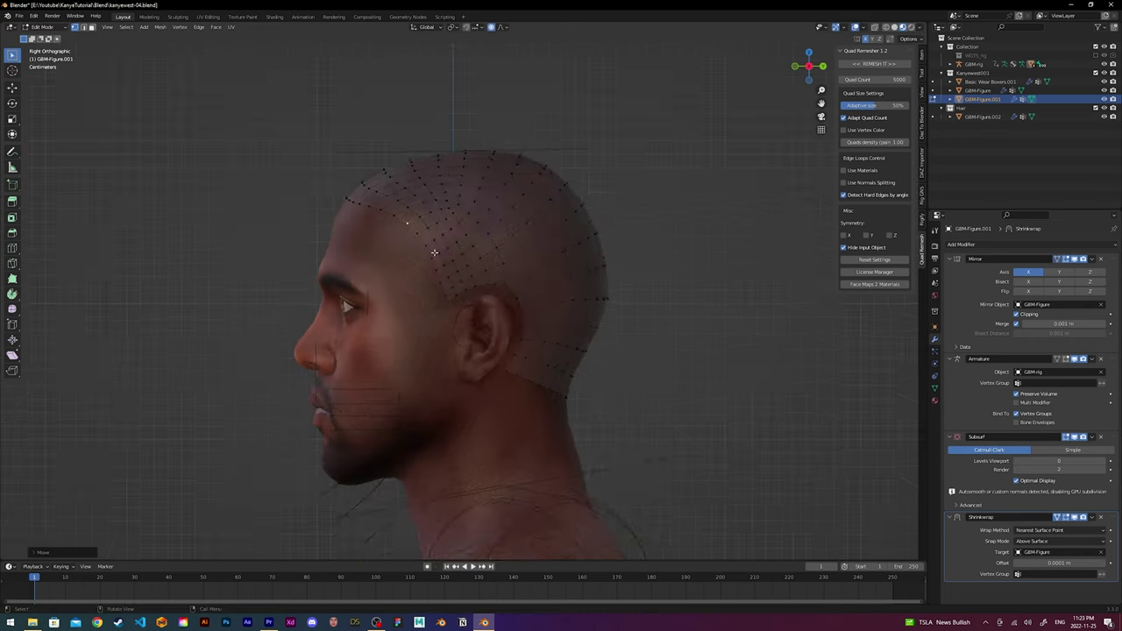
scroll(431, 243, up, 3)
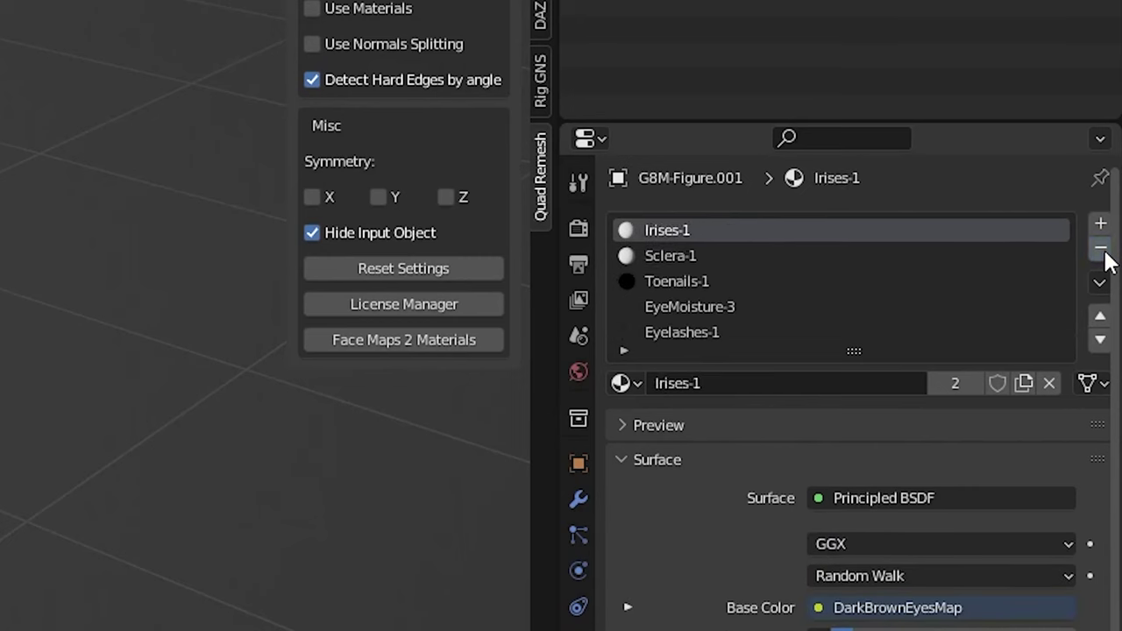
click(1114, 254)
click(1044, 281)
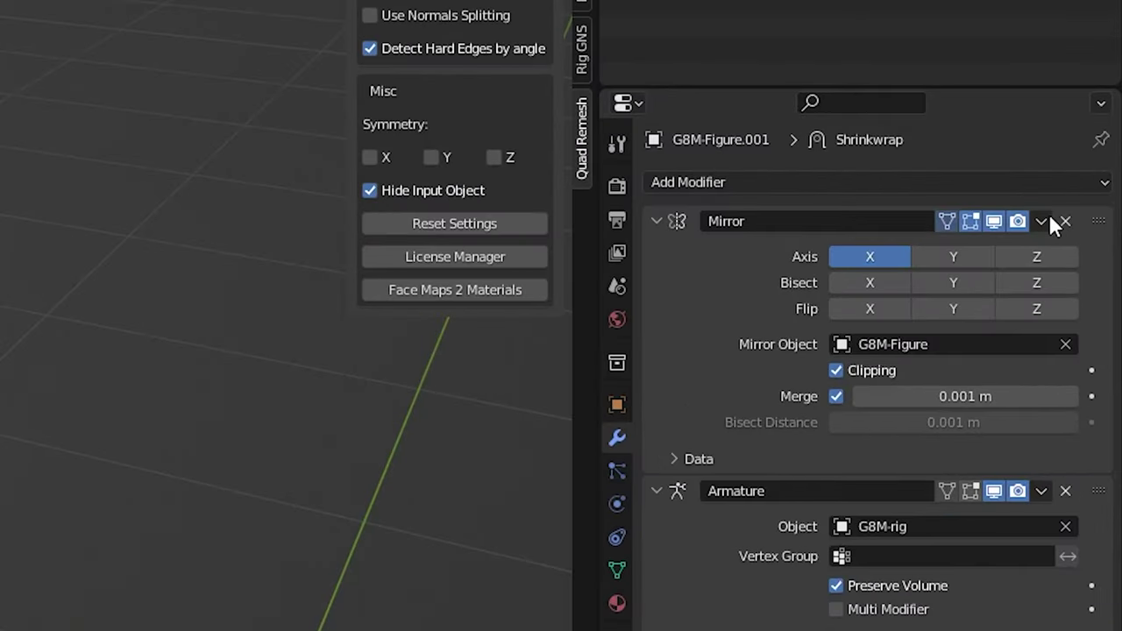
Apply the Mirror modifier to the cap and bring up its particle settings.
click(1092, 258)
click(1032, 249)
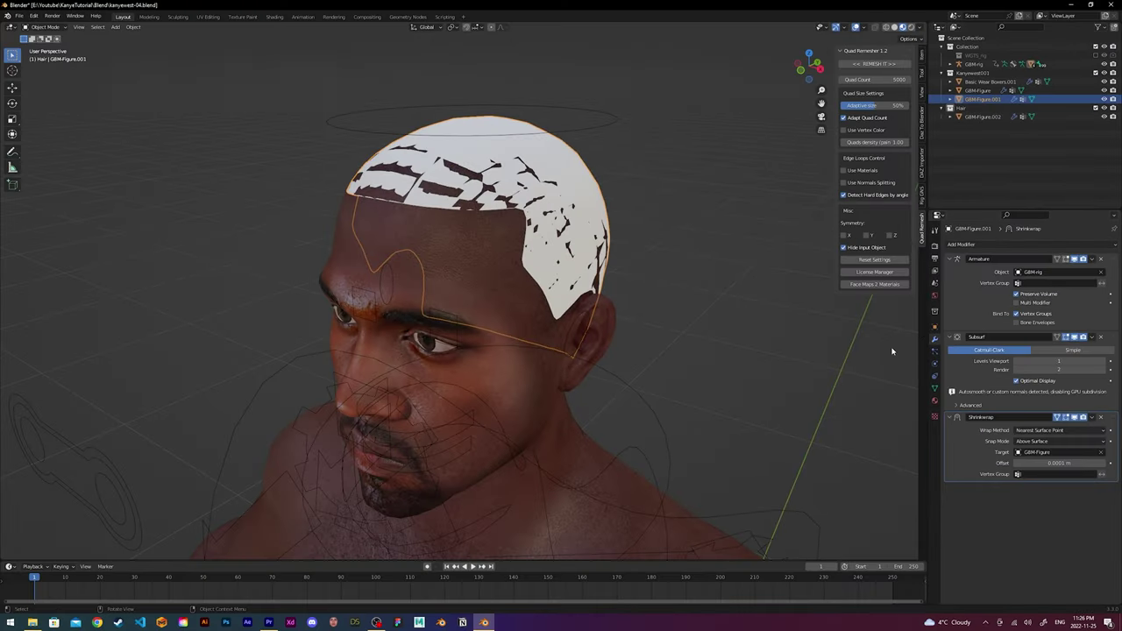
click(935, 351)
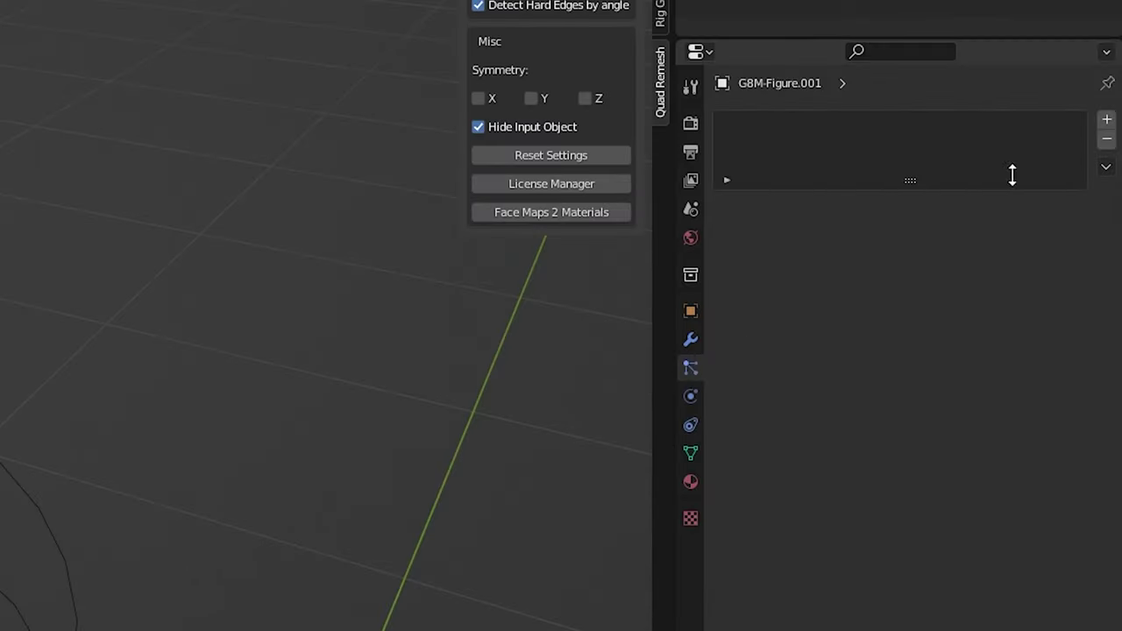
Add a hair particle system to the cap with interpolated children and 0.003 m hair length.
click(1107, 119)
click(985, 232)
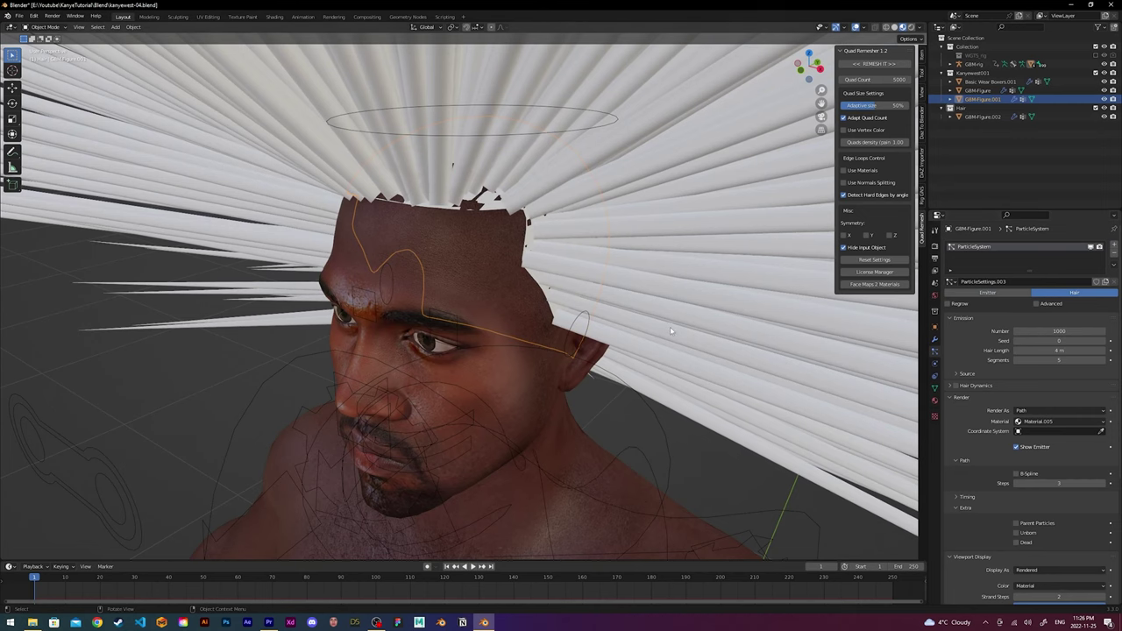
scroll(670, 331, down, 3)
drag(1059, 349, 1087, 331)
scroll(1031, 462, down, 5)
click(1031, 469)
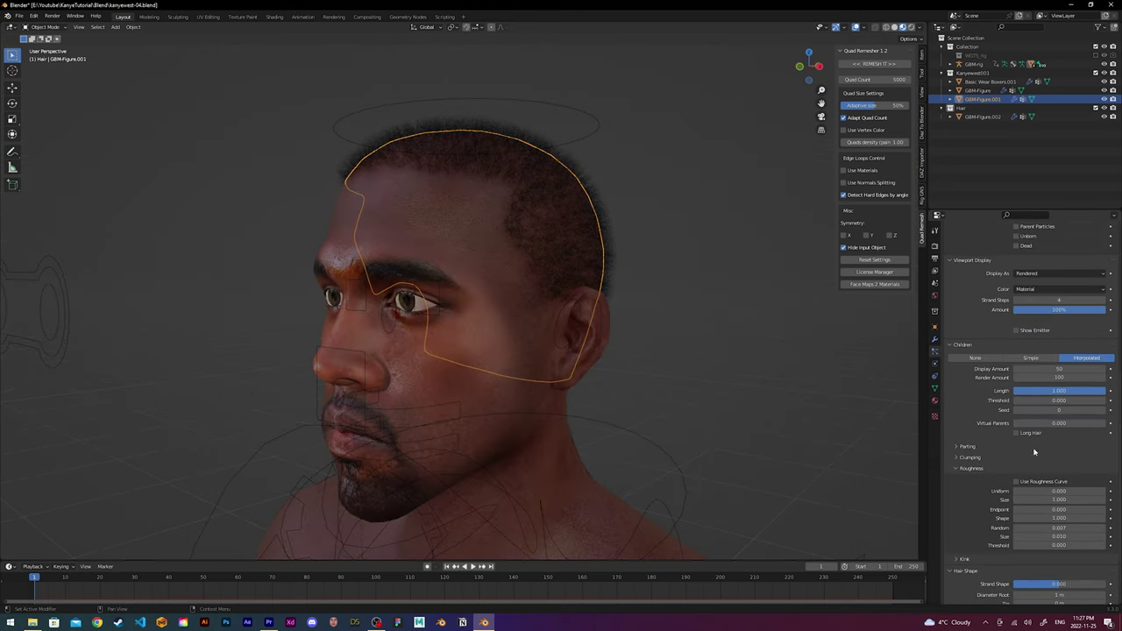
scroll(1052, 439, up, 10)
double_click(1059, 350)
text(0.003)
key(Return)
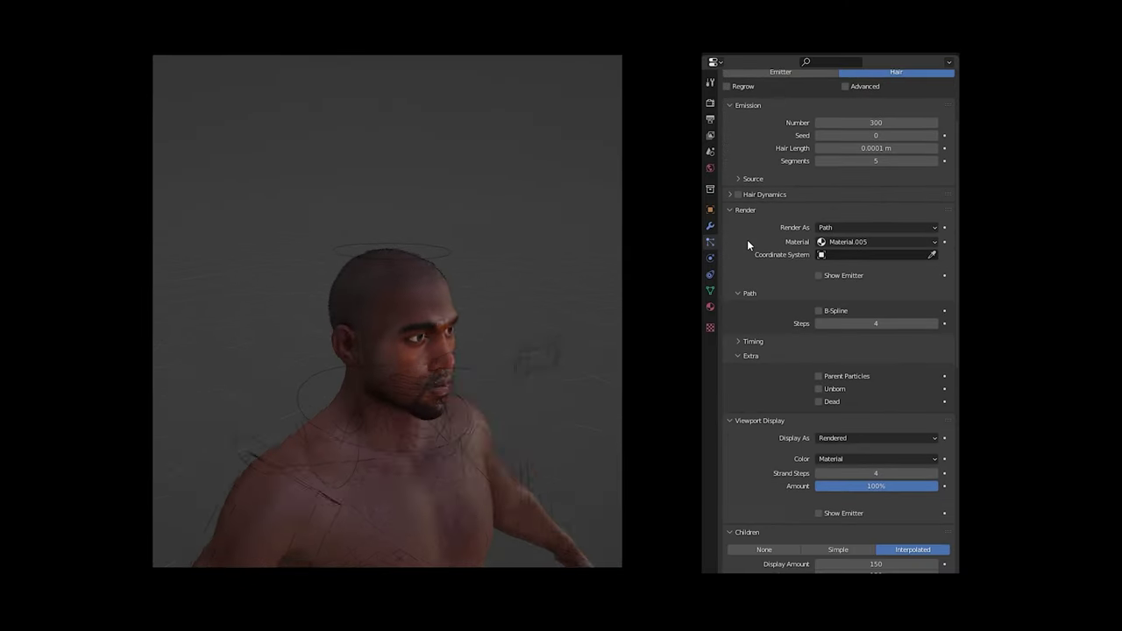
Shade the hair with a Principled Hair BSDF coloured by melanin concentration.
scroll(748, 245, down, 12)
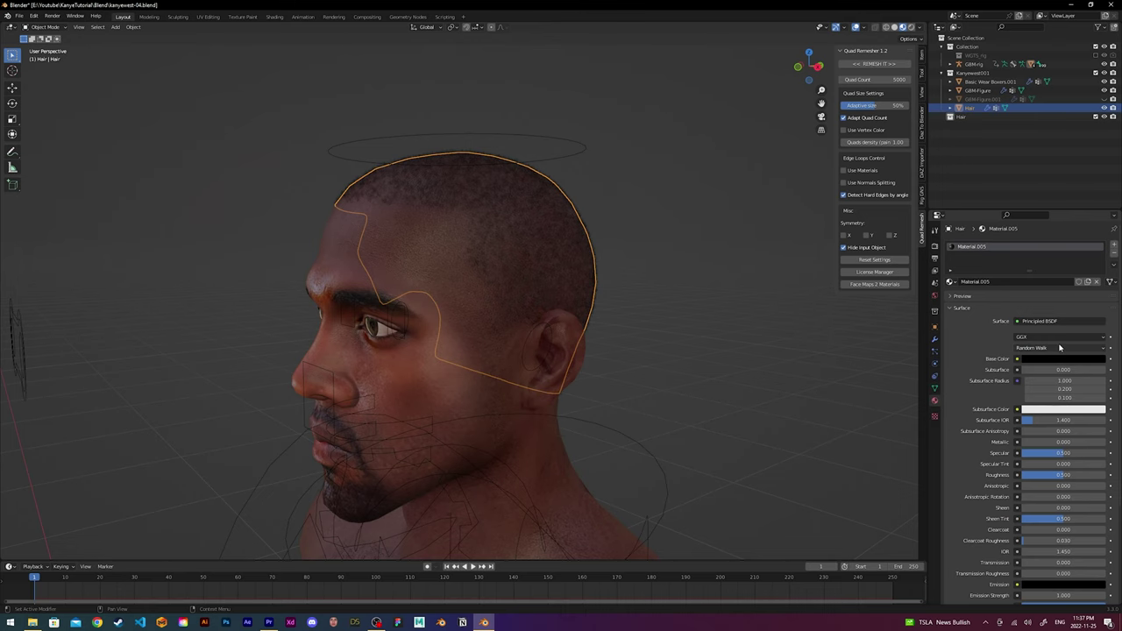
click(1043, 321)
click(958, 446)
click(1063, 337)
click(1052, 356)
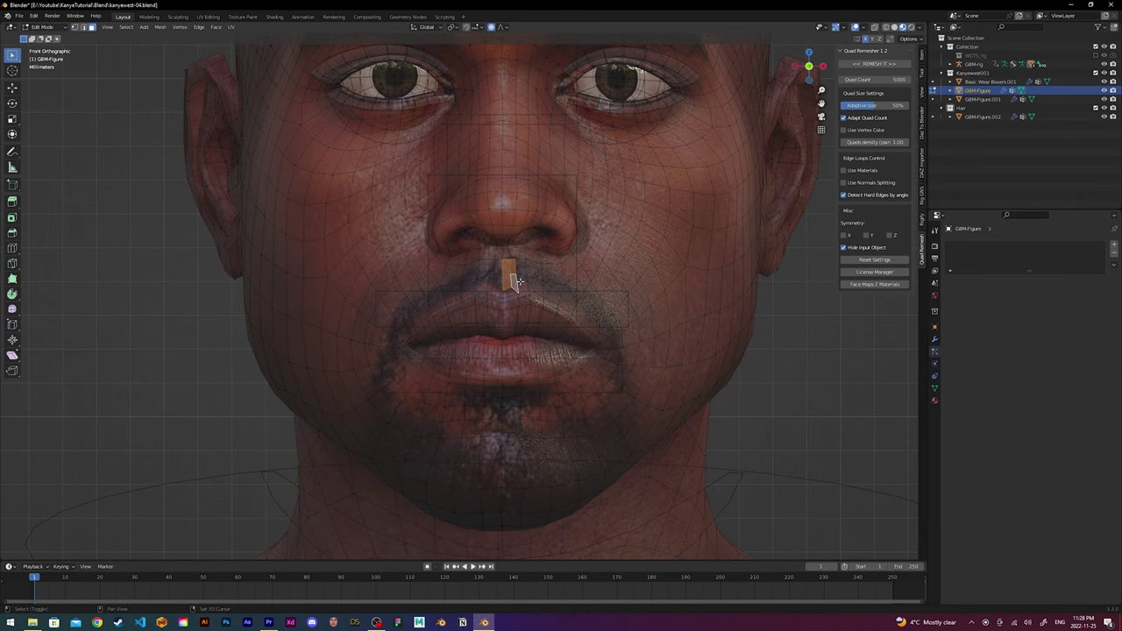
Separate the selected lip faces into their own patch object and select it.
middle_drag(512, 296, 497, 283)
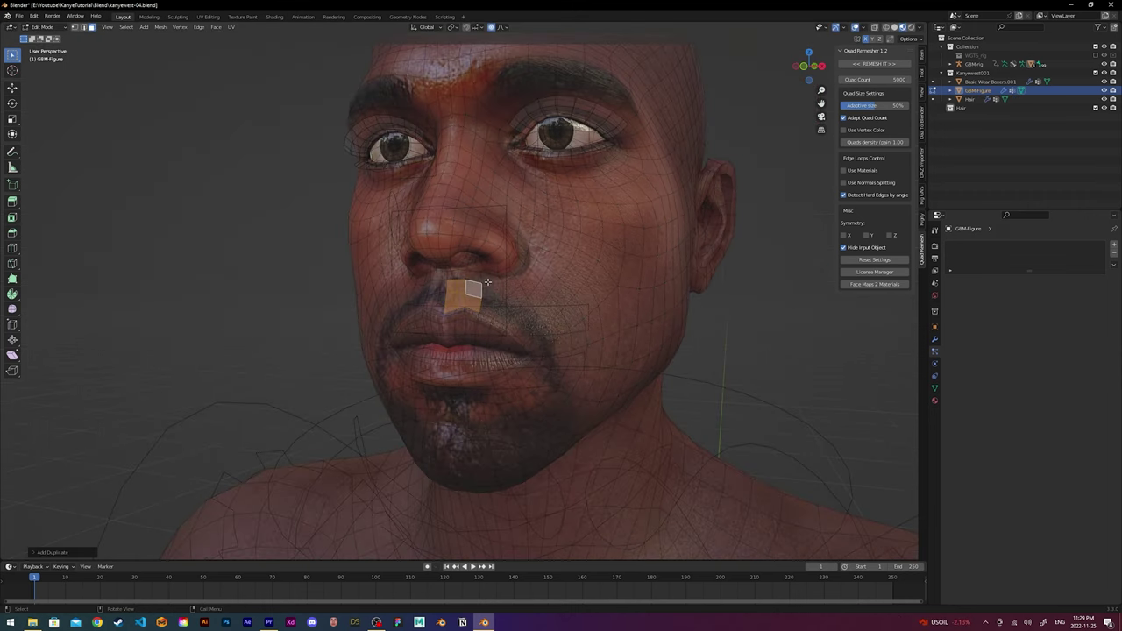
key(p)
click(487, 283)
key(Tab)
click(475, 291)
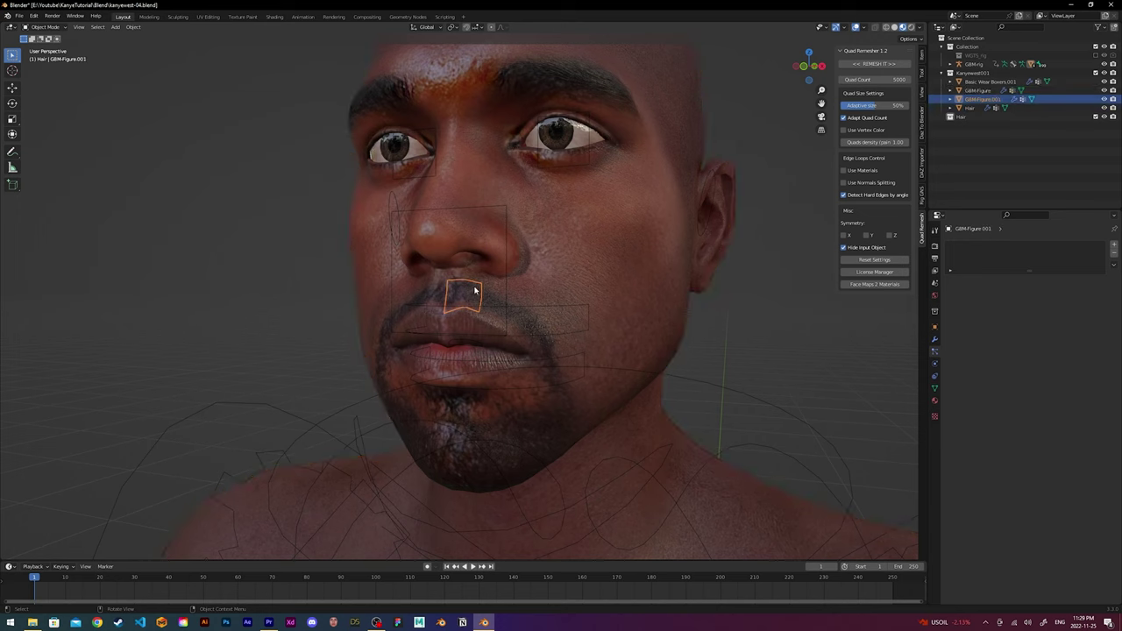
Add Mirror and Shrinkwrap modifiers to the patch and remove its inherited material slot.
click(960, 242)
click(954, 345)
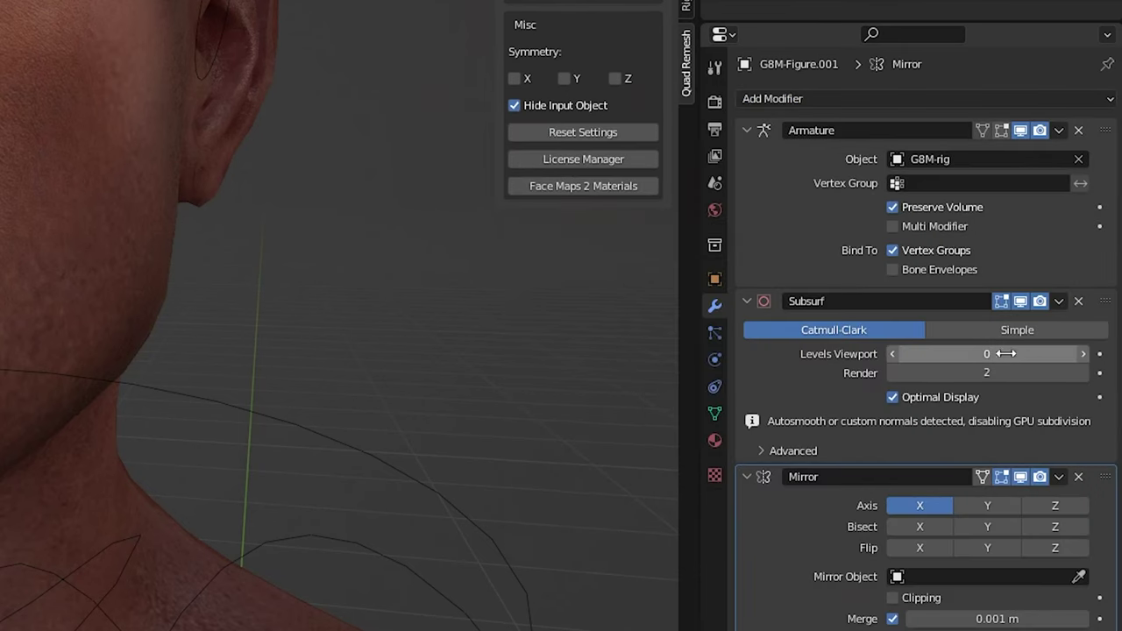
click(961, 243)
click(1013, 346)
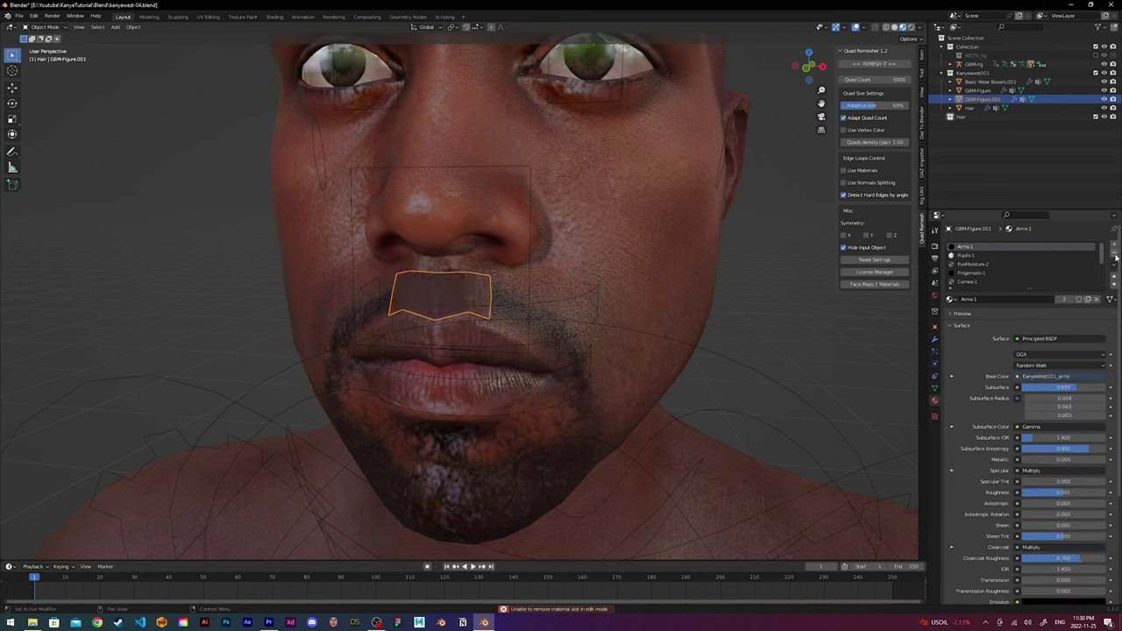
click(656, 464)
click(1116, 256)
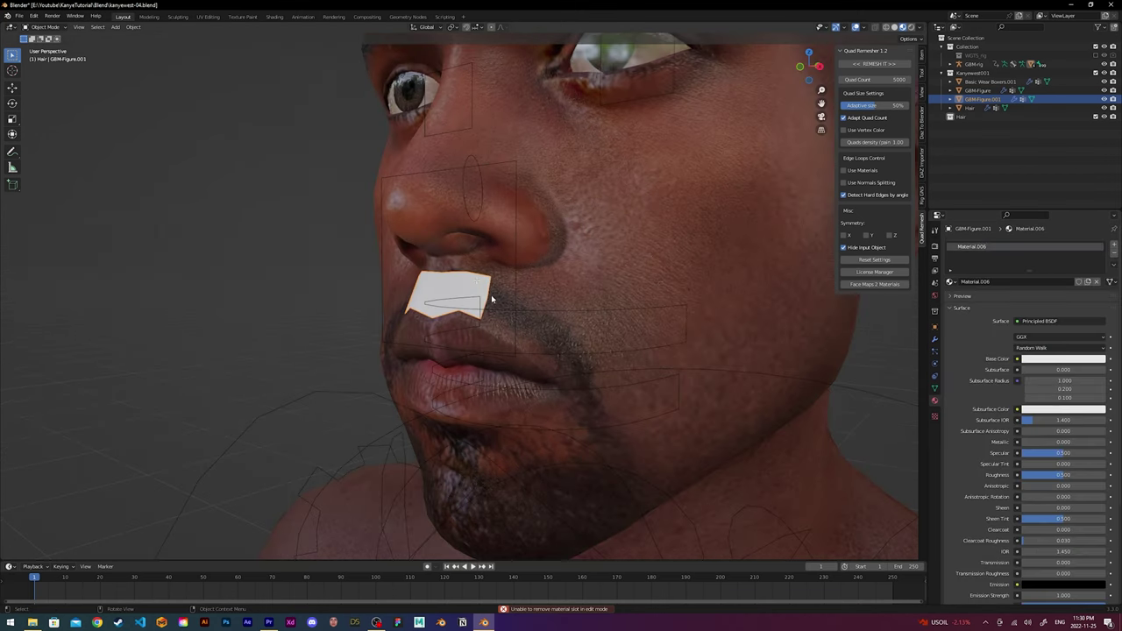
Extrude the patch edges past the mouth corner to the chin and pull the chin edge down proportionally.
key(Tab)
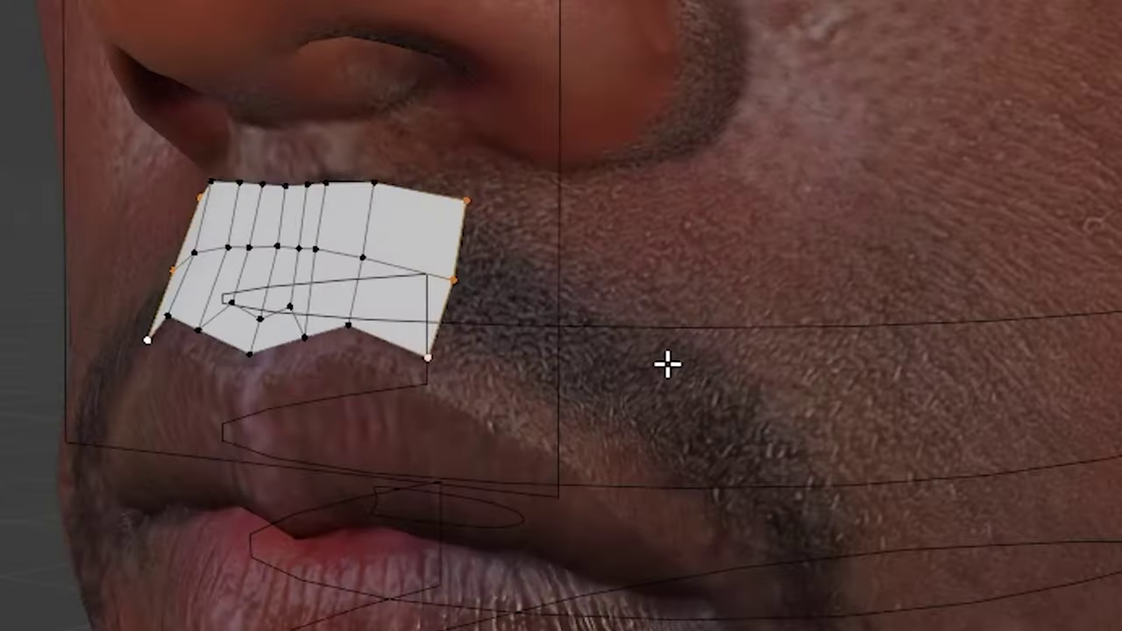
key(e)
click(535, 316)
key(e)
click(544, 329)
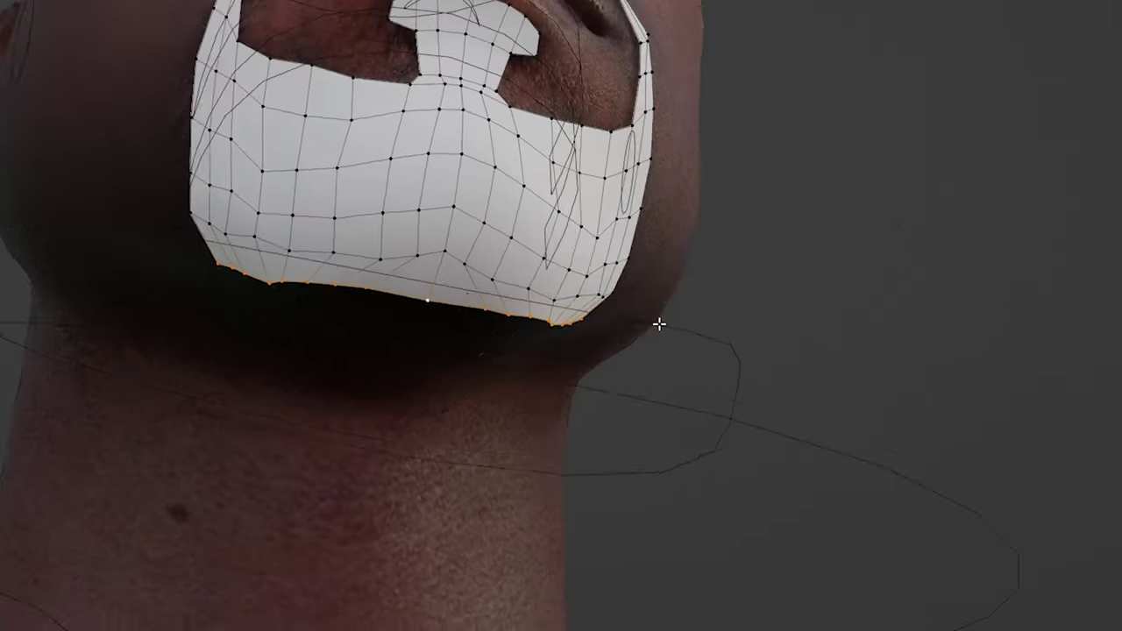
middle_drag(659, 325, 386, 267)
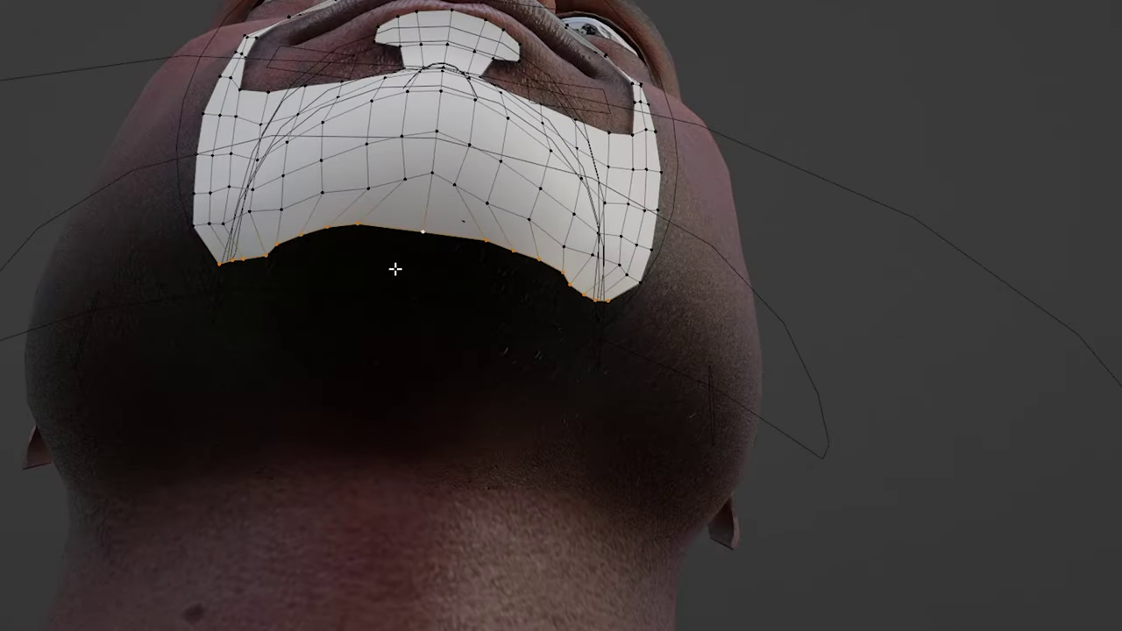
key(g)
click(391, 225)
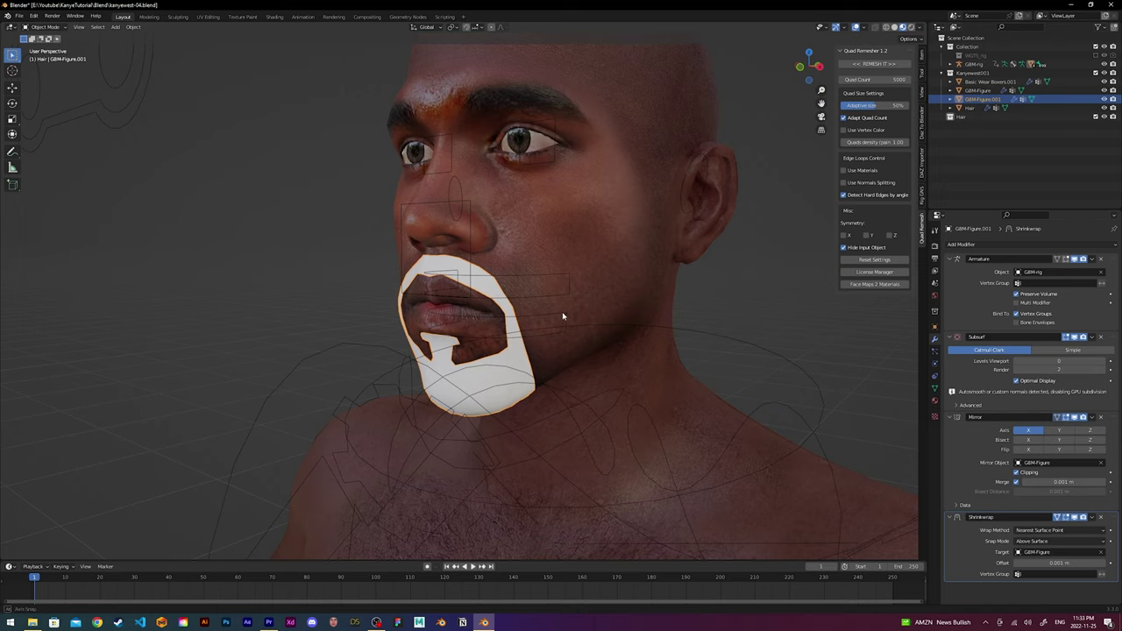
Add a hair particle system to the beard with shorter length, 200 hairs and adjusted roughness size.
middle_drag(571, 315, 651, 271)
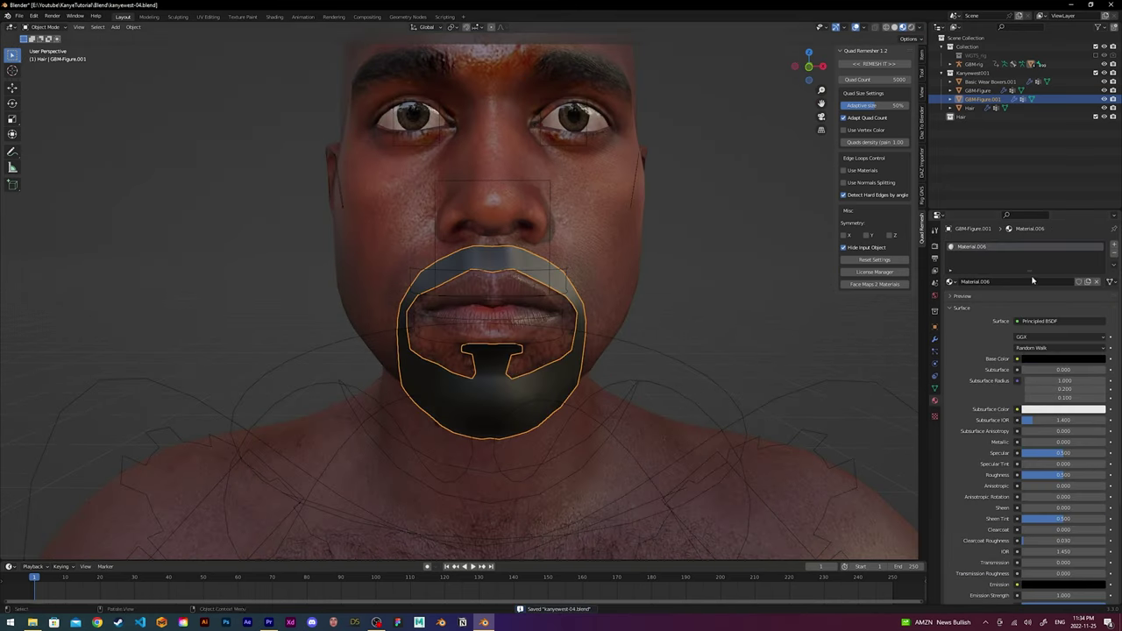
click(934, 350)
click(1114, 247)
click(1075, 292)
drag(1059, 350, 1017, 350)
key(Return)
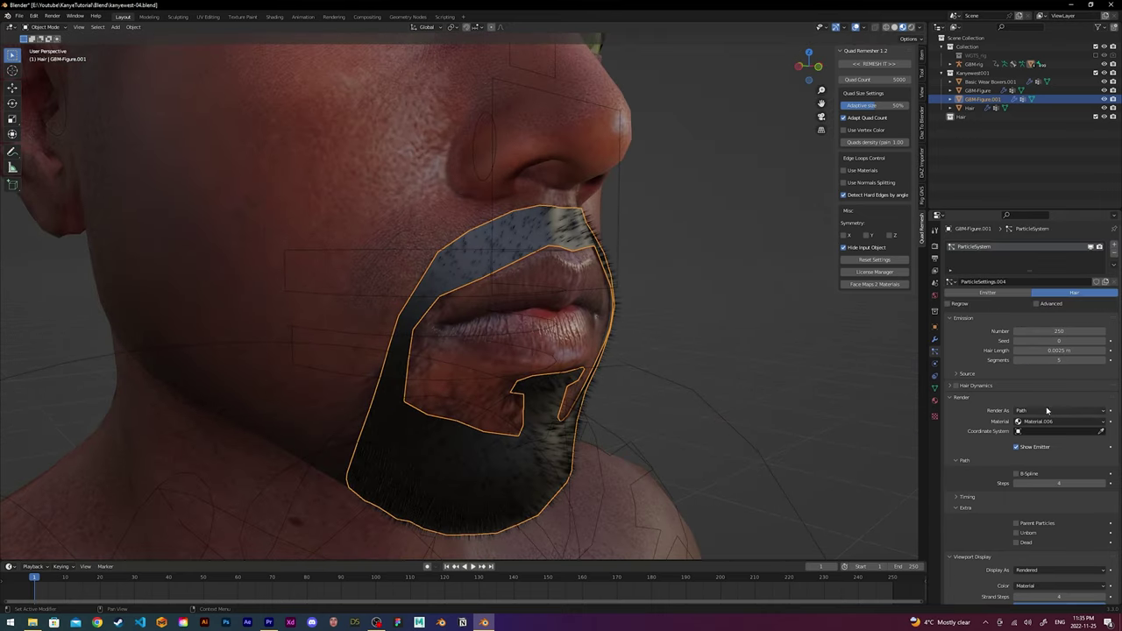
scroll(994, 405, down, 5)
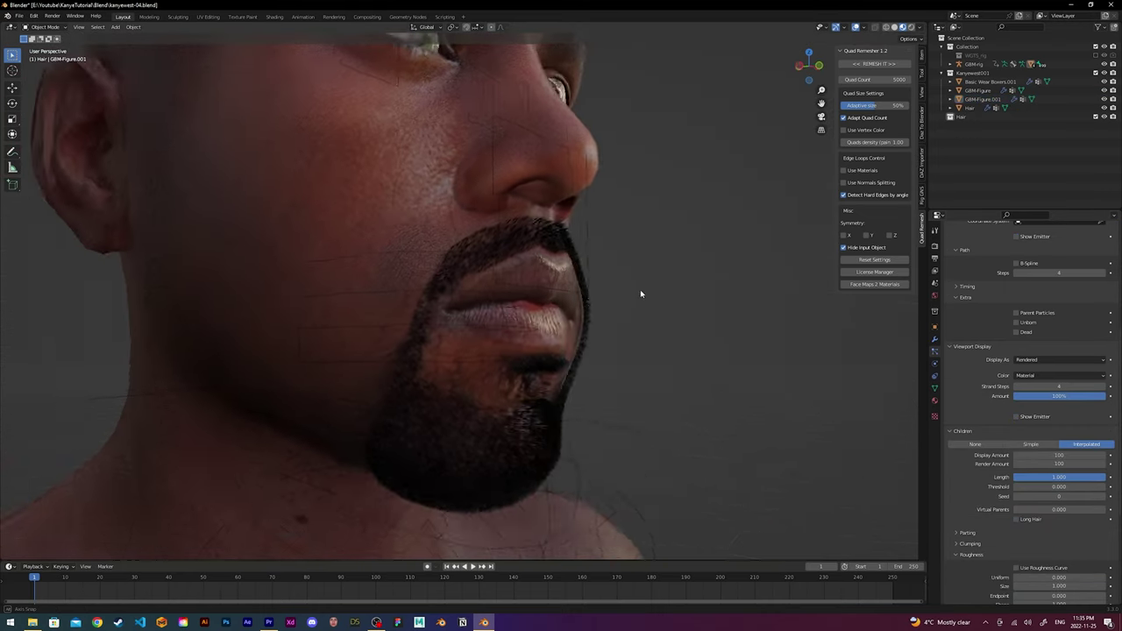
double_click(1022, 535)
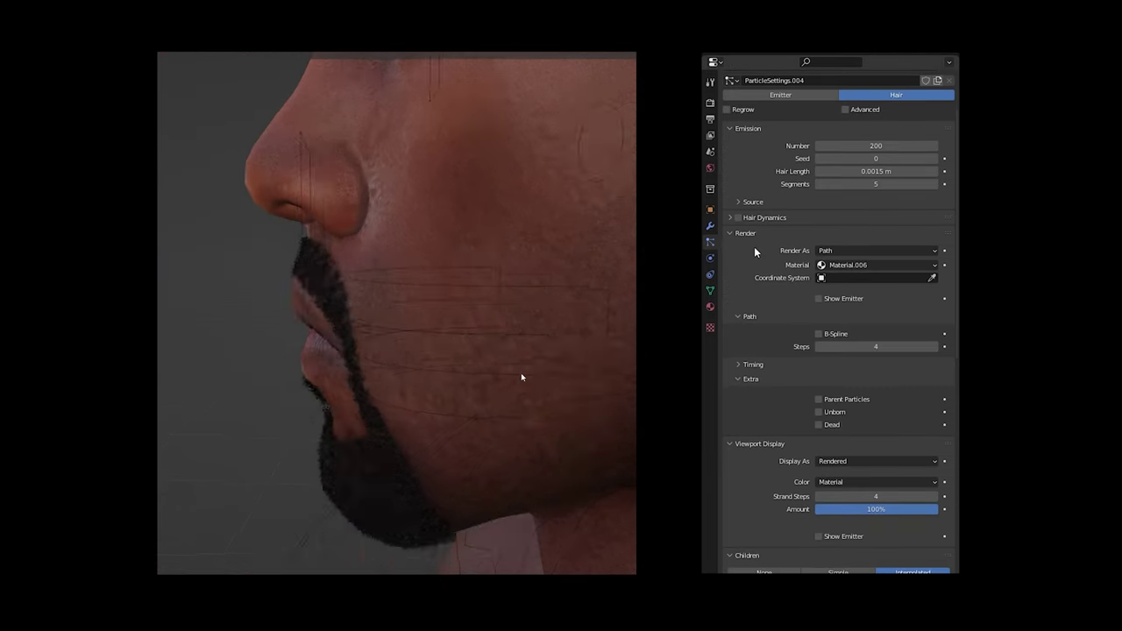
scroll(754, 253, down, 10)
scroll(754, 252, down, 5)
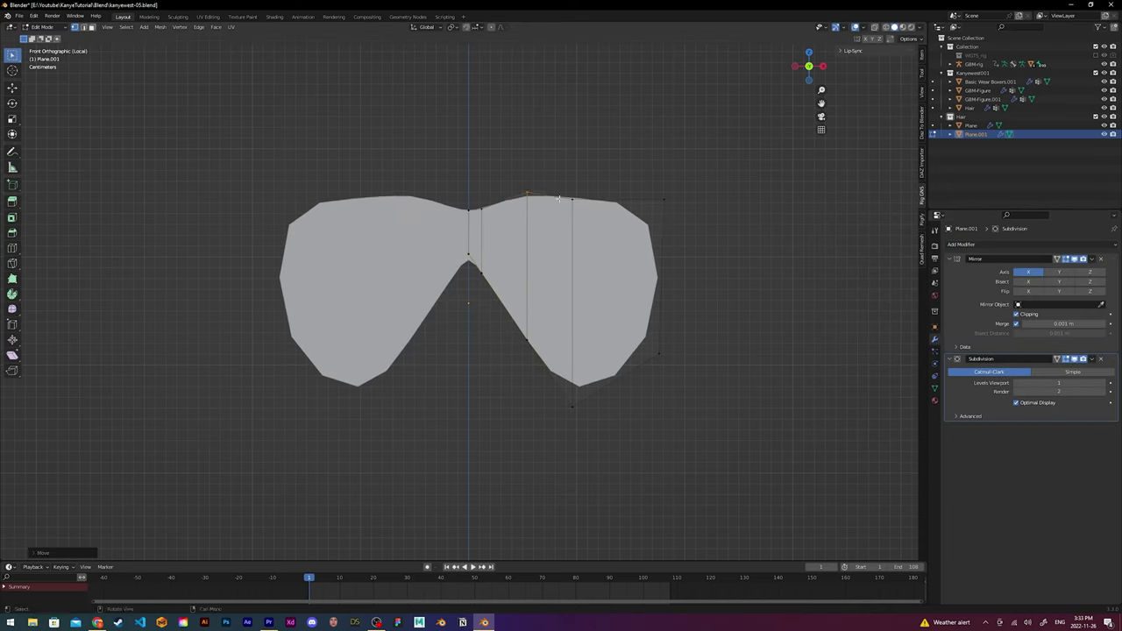
Extrude the shades' outer edge and bend it back toward the ear with proportional editing.
drag(631, 175, 727, 389)
key(e)
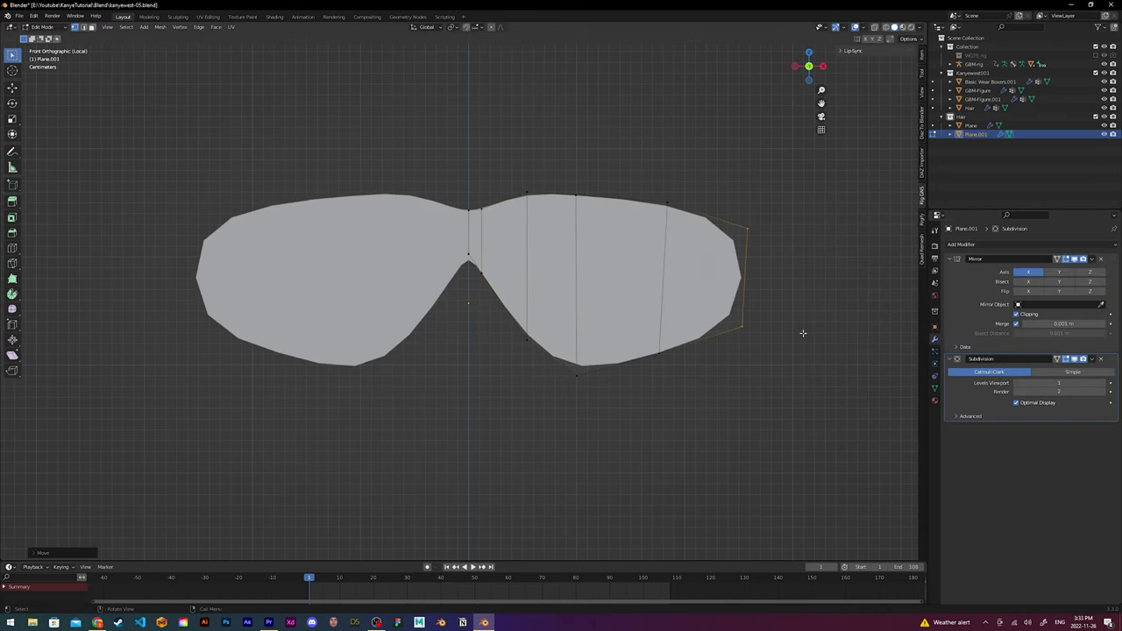
key(KP_7)
key(g)
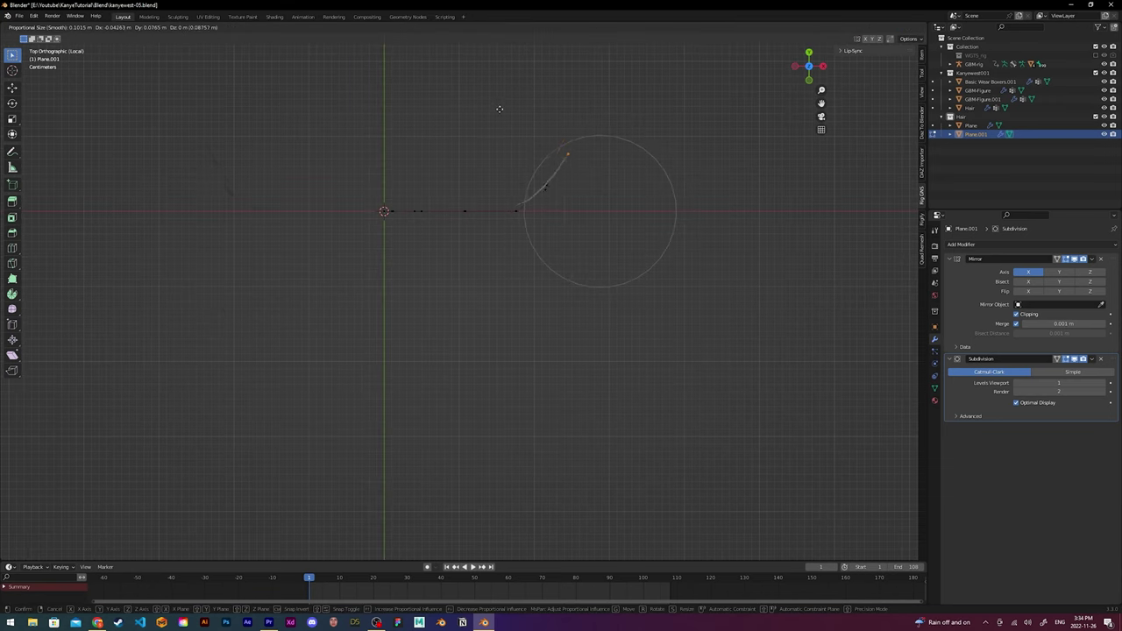
click(594, 179)
Select the shades together with the rig for parenting.
middle_drag(596, 188, 677, 277)
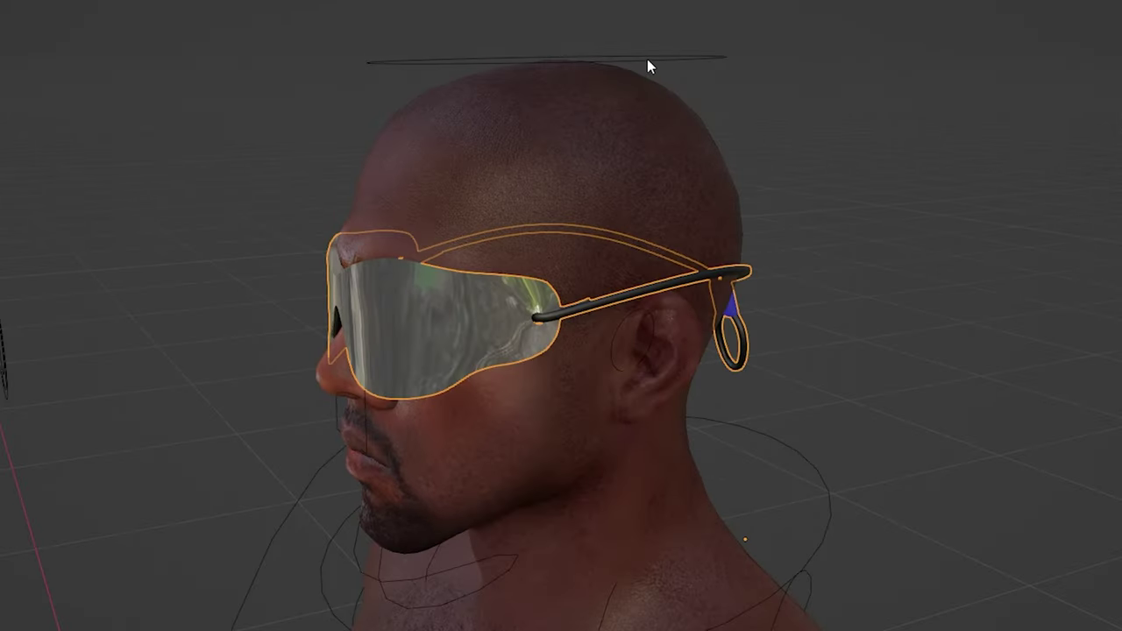
shift+click(648, 63)
key(ctrl+p)
Parent the shades to the rig with automatic weights and export the character as FBX.
click(610, 378)
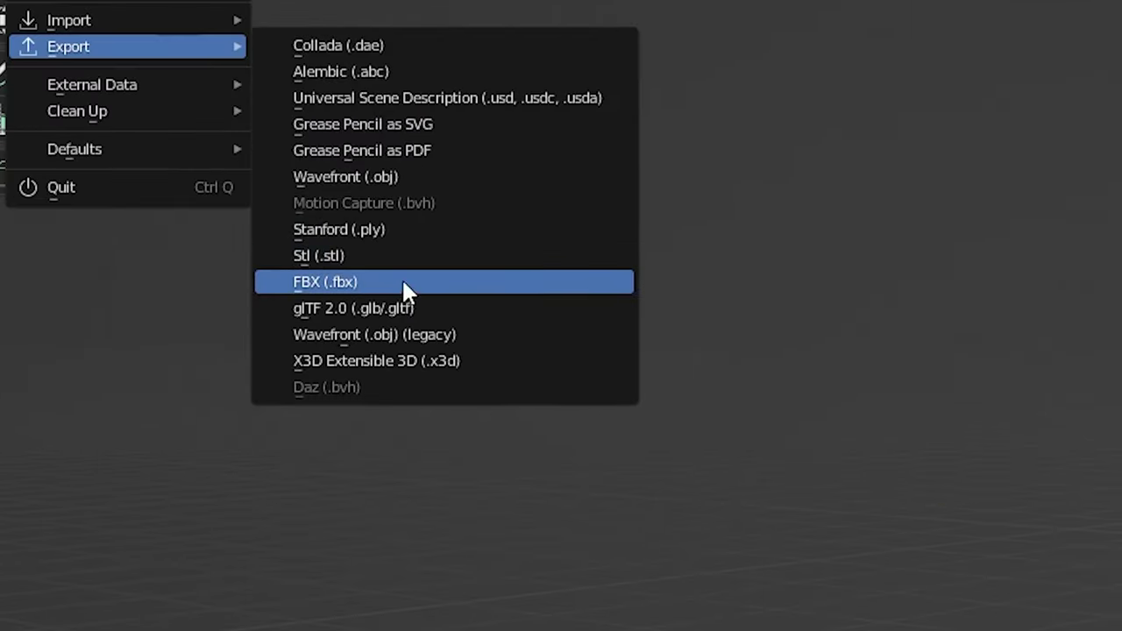
click(279, 438)
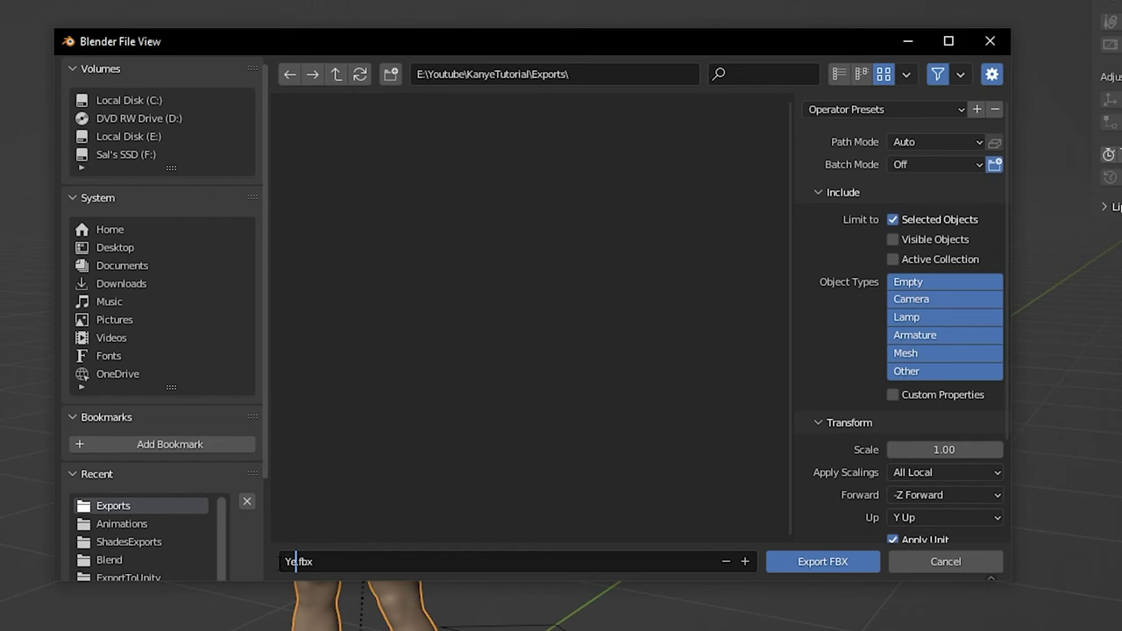
click(823, 561)
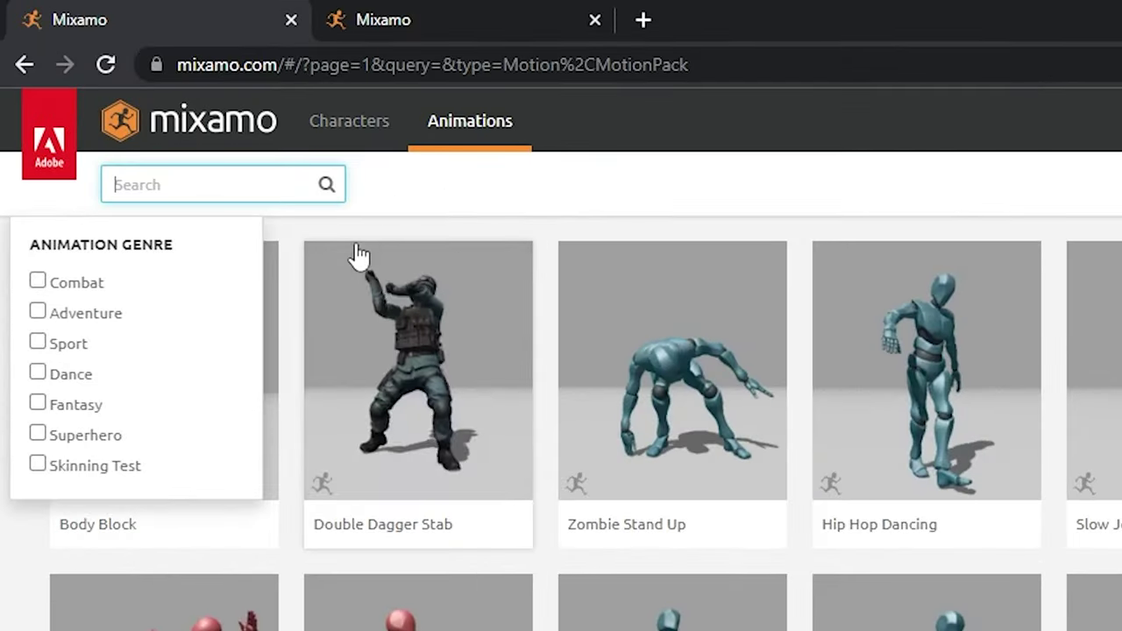
Search Mixamo for 'walkin' and apply the Walking animation to the character.
text(walkin)
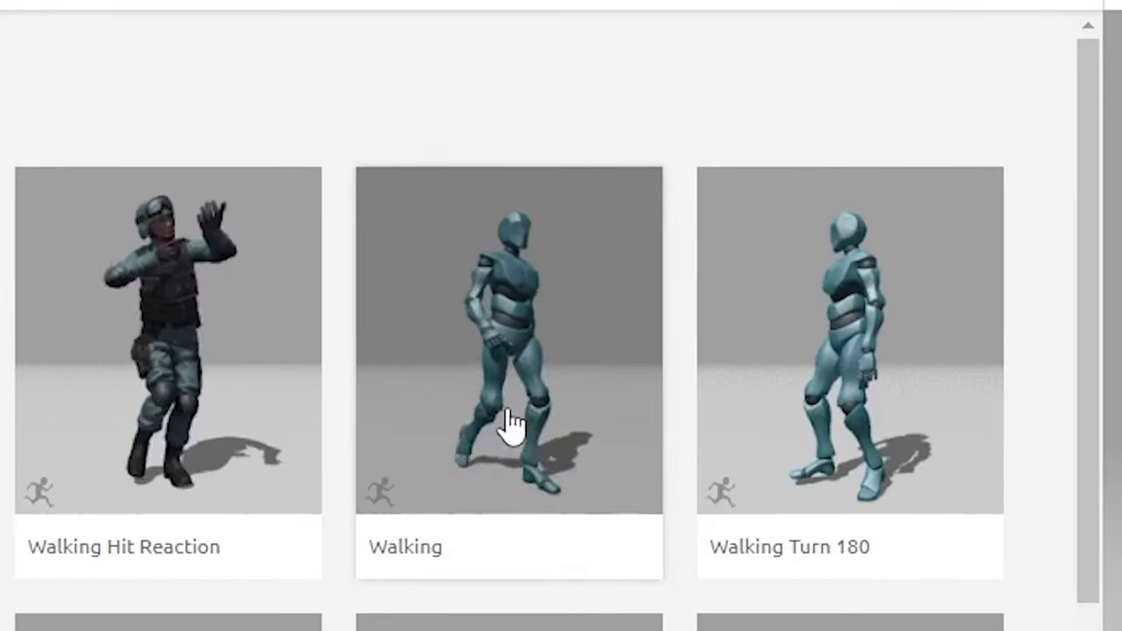
click(630, 155)
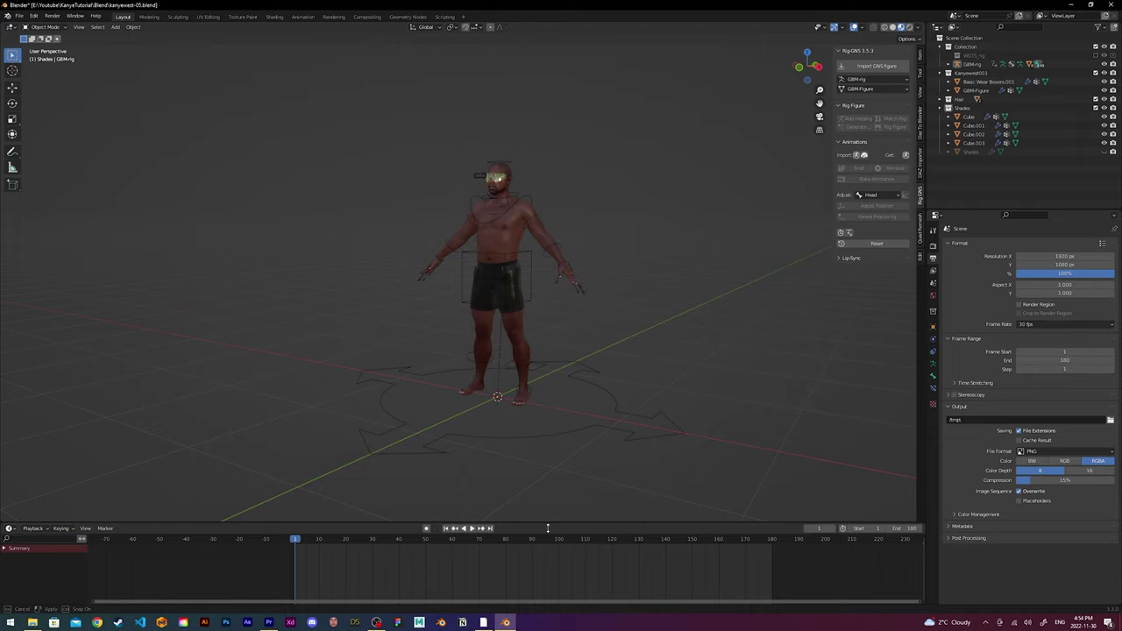
Import Walking.fbx onto the rig and preview its playback in an enlarged timeline.
scroll(569, 527, up, 2)
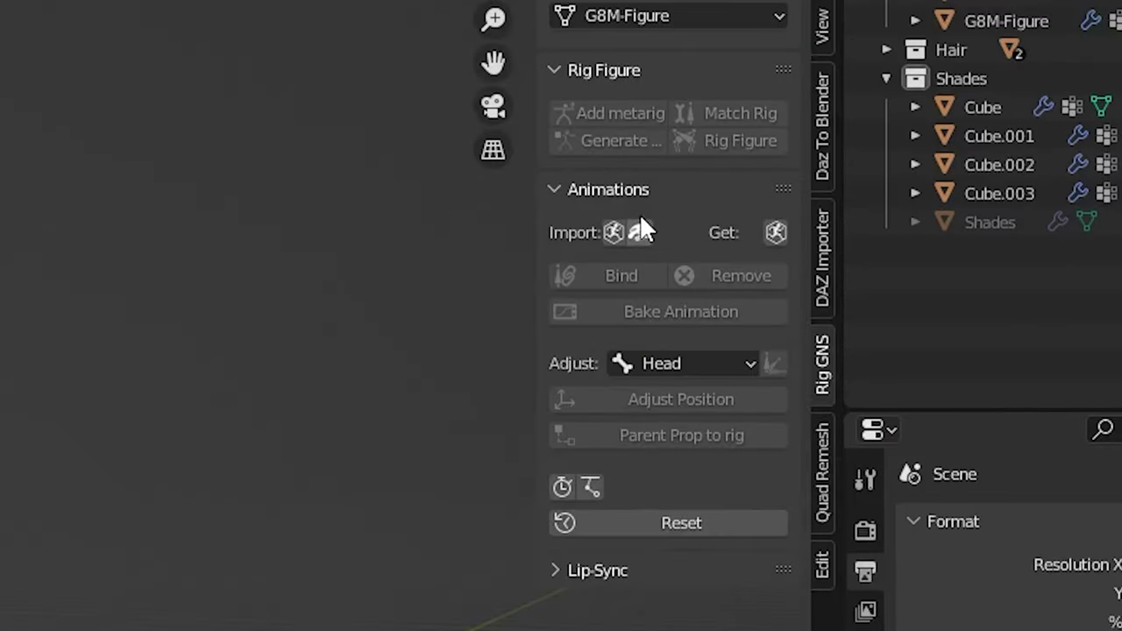
click(856, 154)
click(482, 261)
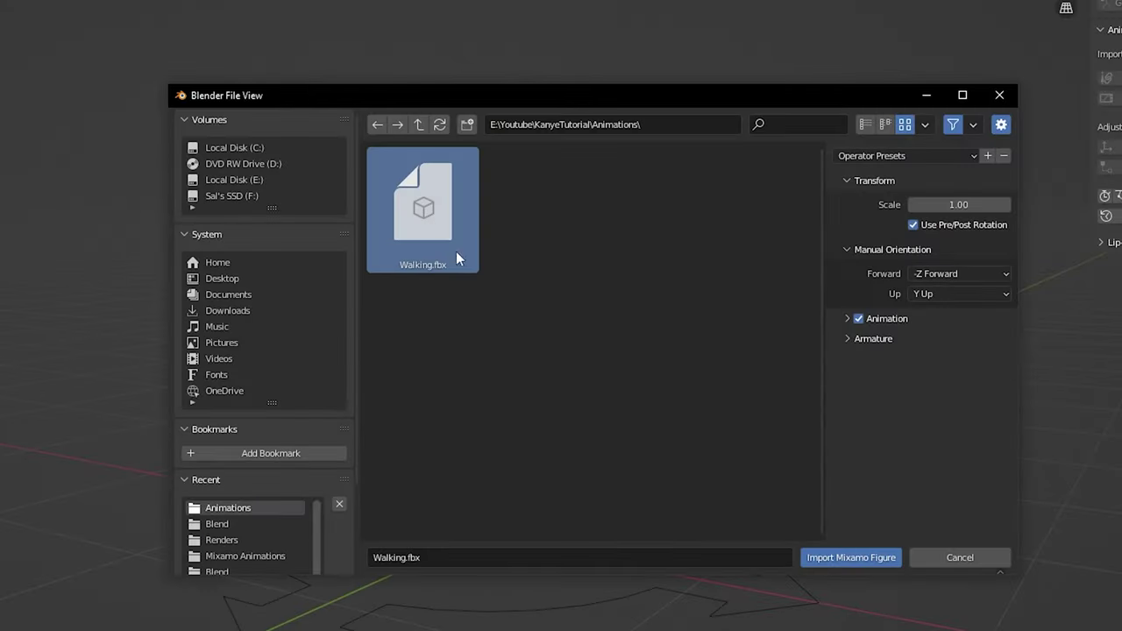
click(850, 557)
drag(599, 565, 597, 497)
key(space)
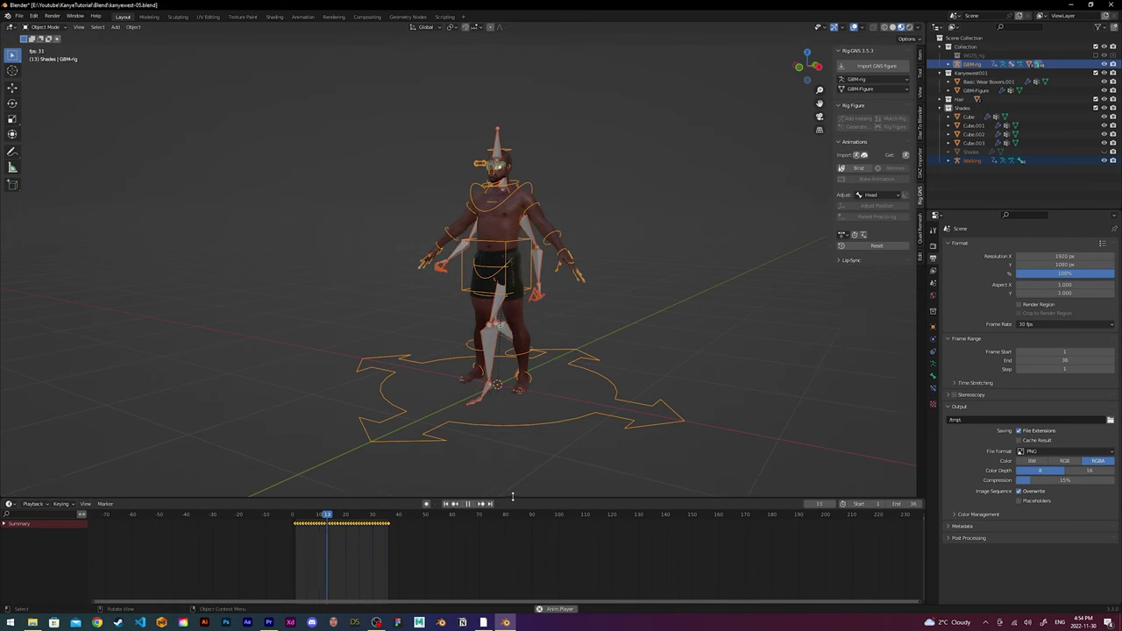
key(space)
Copy the walk cycle keyframes and paste repeats at frames 37, 73 and 109.
drag(425, 554, 294, 515)
key(ctrl+c)
click(391, 514)
key(ctrl+v)
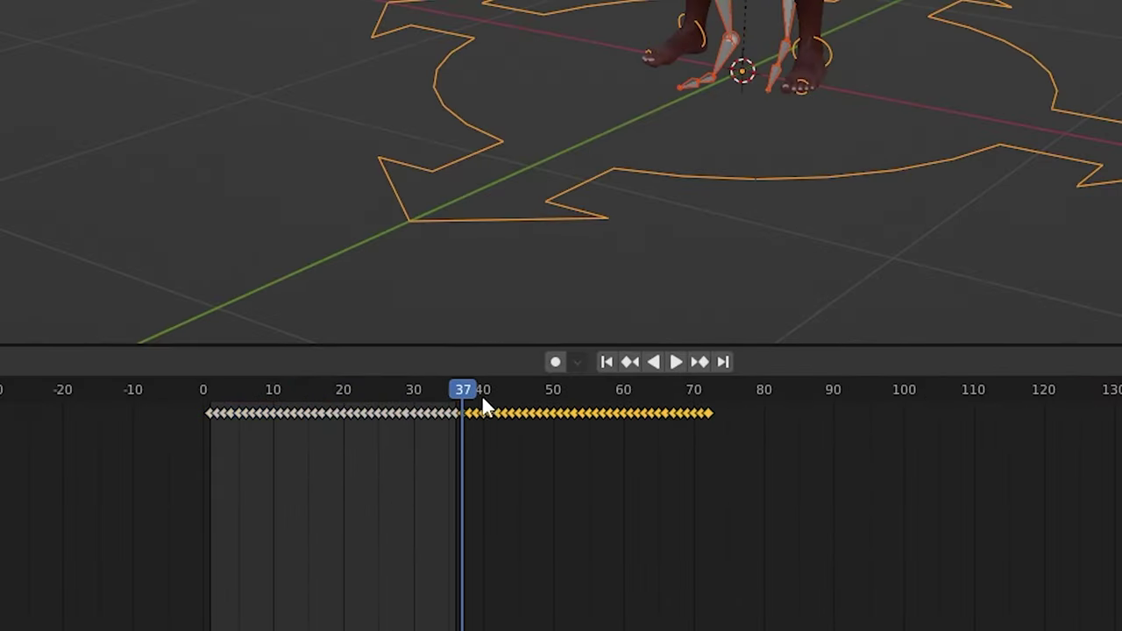
drag(478, 392, 1111, 393)
key(ctrl+v)
key(ctrl+v)
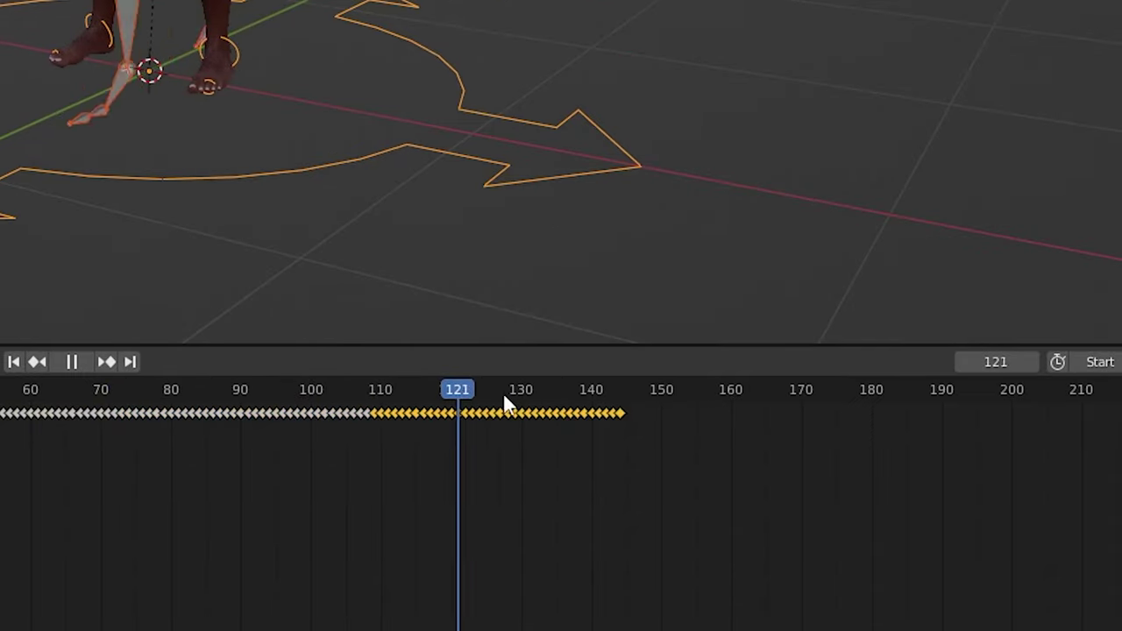
drag(519, 394, 626, 394)
key(ctrl+v)
Paste the final cycle at frame 145, set the end frame to 180, and bind the animation.
drag(626, 394, 349, 392)
click(635, 366)
text(180)
key(Return)
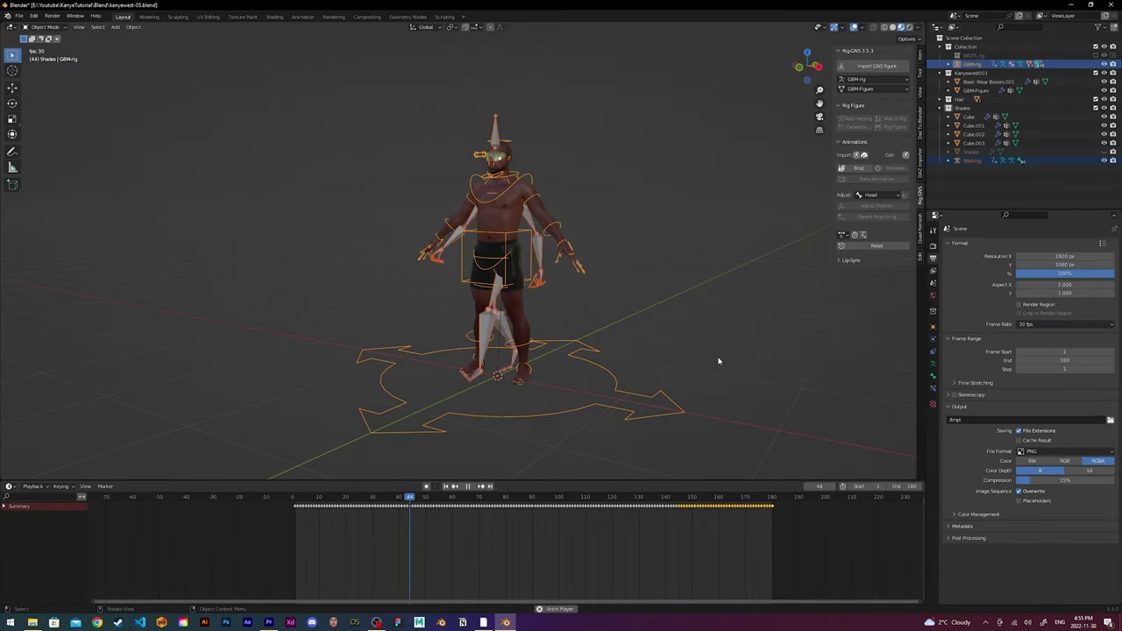
middle_drag(634, 329, 714, 330)
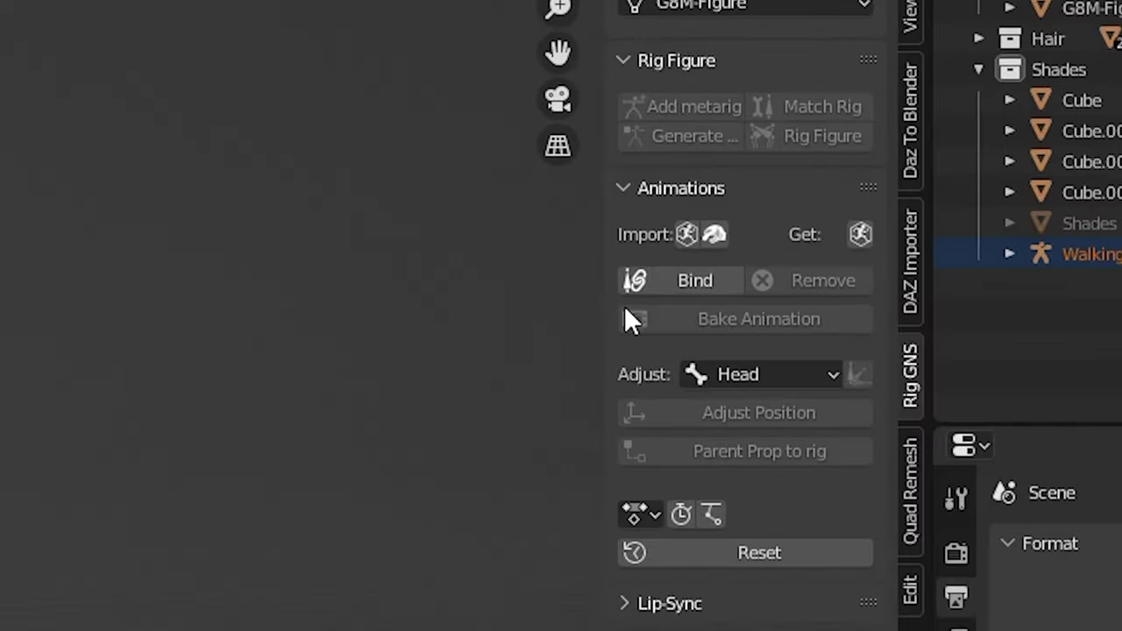
click(851, 168)
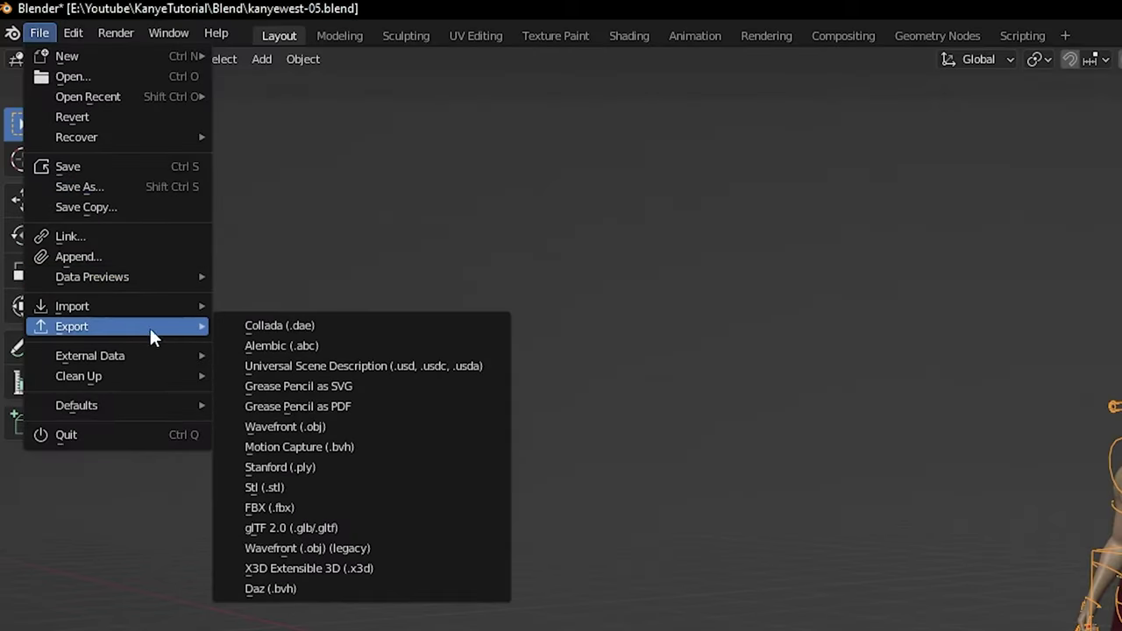
Start an Alembic export with hair and particles off and only selected objects included.
click(263, 343)
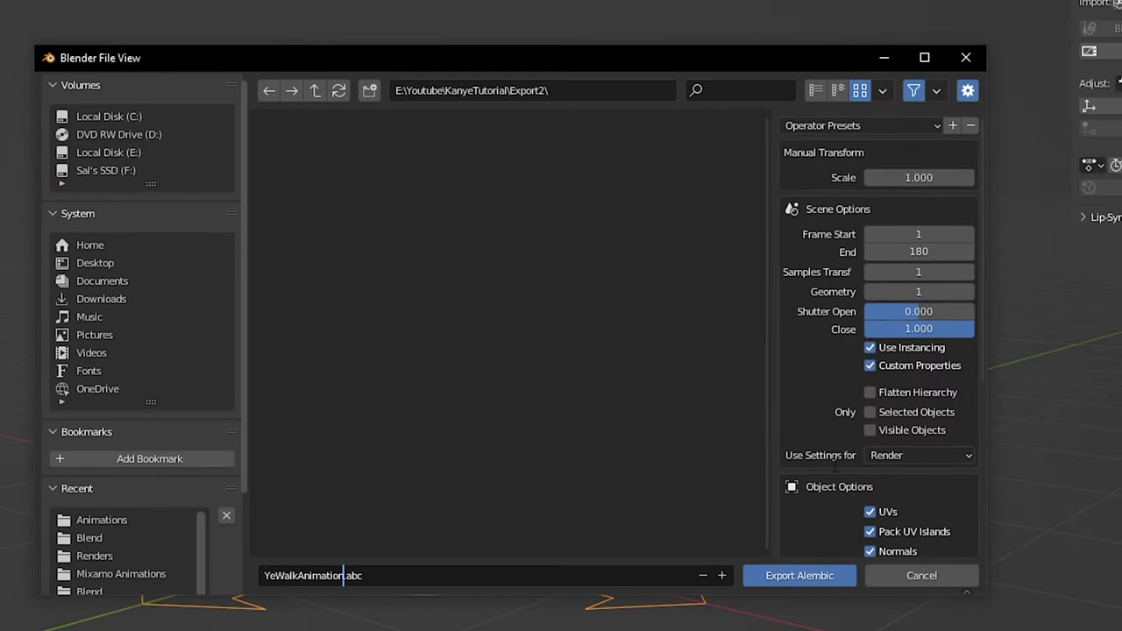
scroll(814, 511, down, 8)
click(868, 517)
click(868, 537)
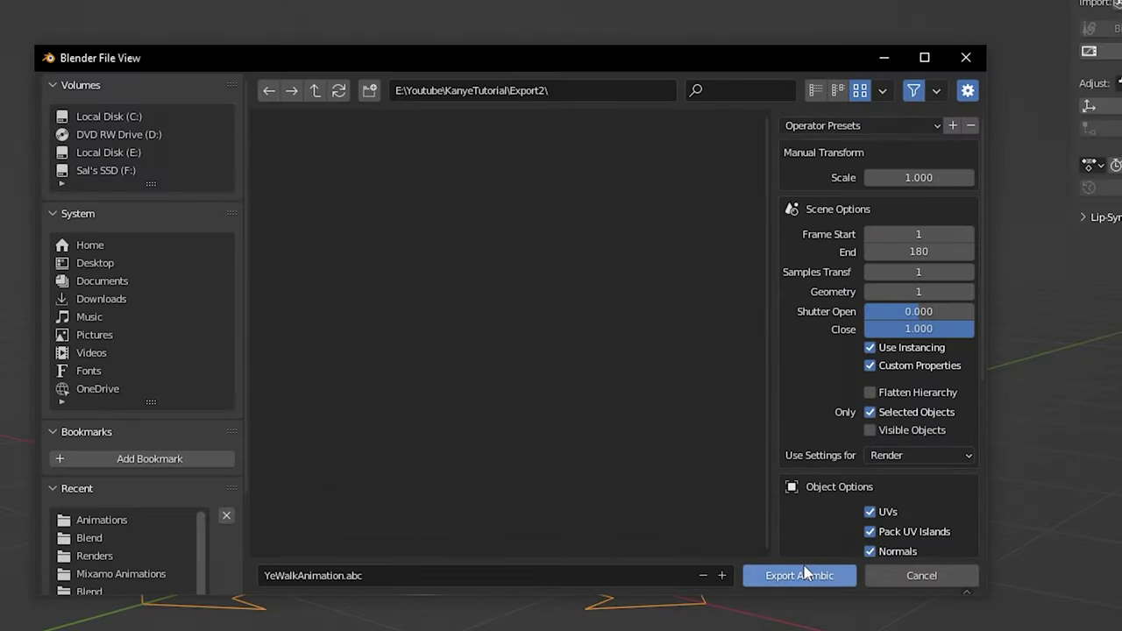
Export the Alembic file and import it into Marvelous Designer as the avatar.
click(806, 572)
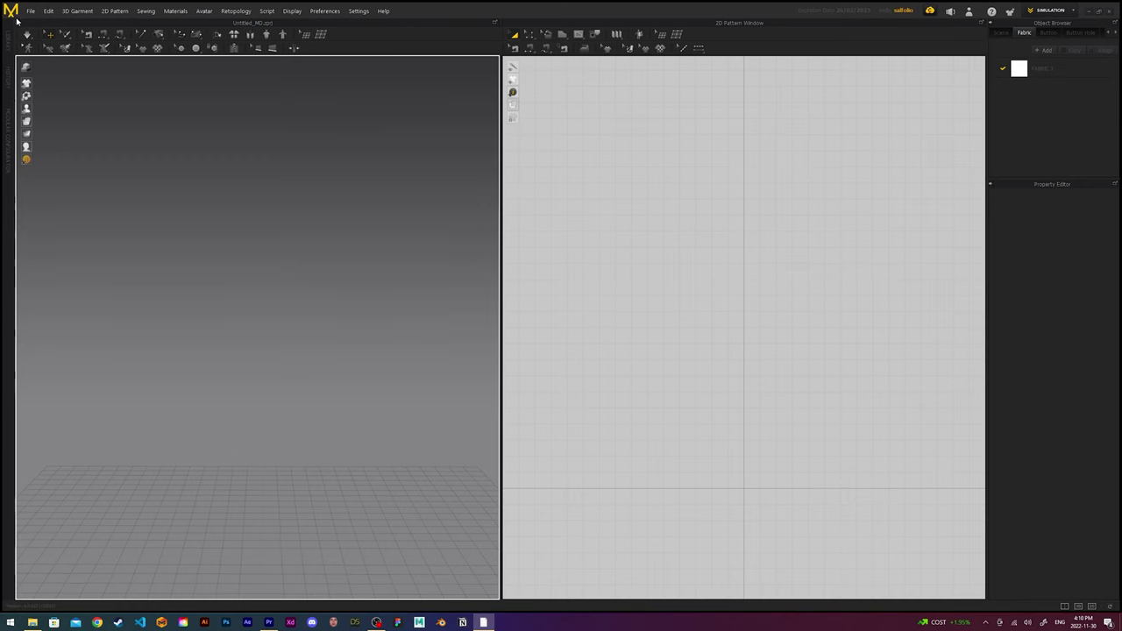
click(33, 8)
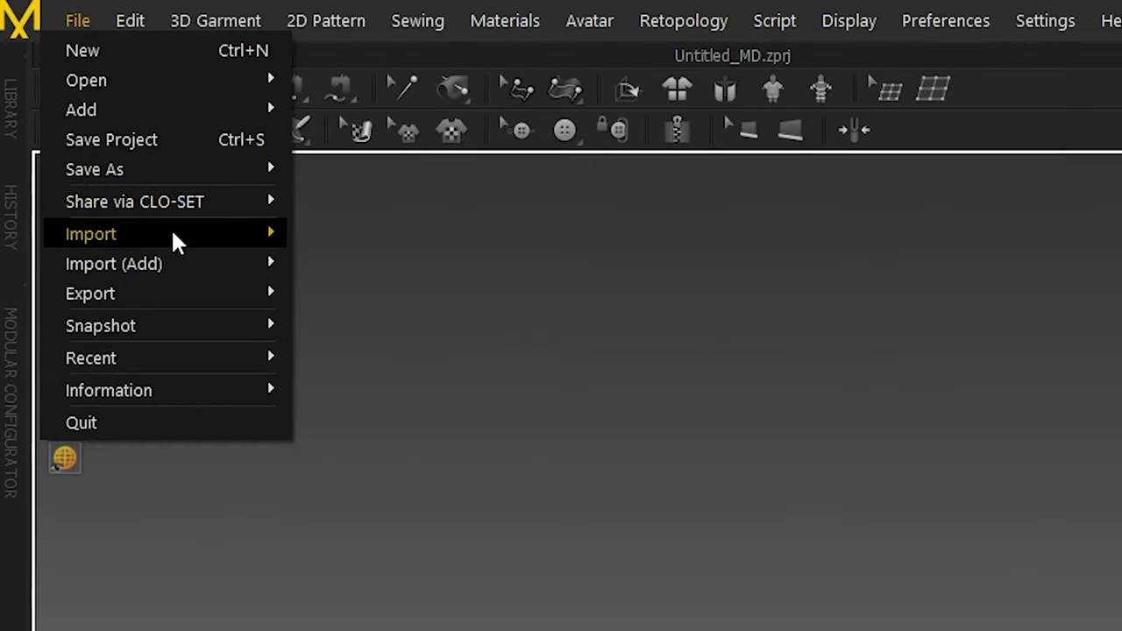
mouse_move(207, 240)
click(350, 326)
double_click(175, 67)
click(563, 381)
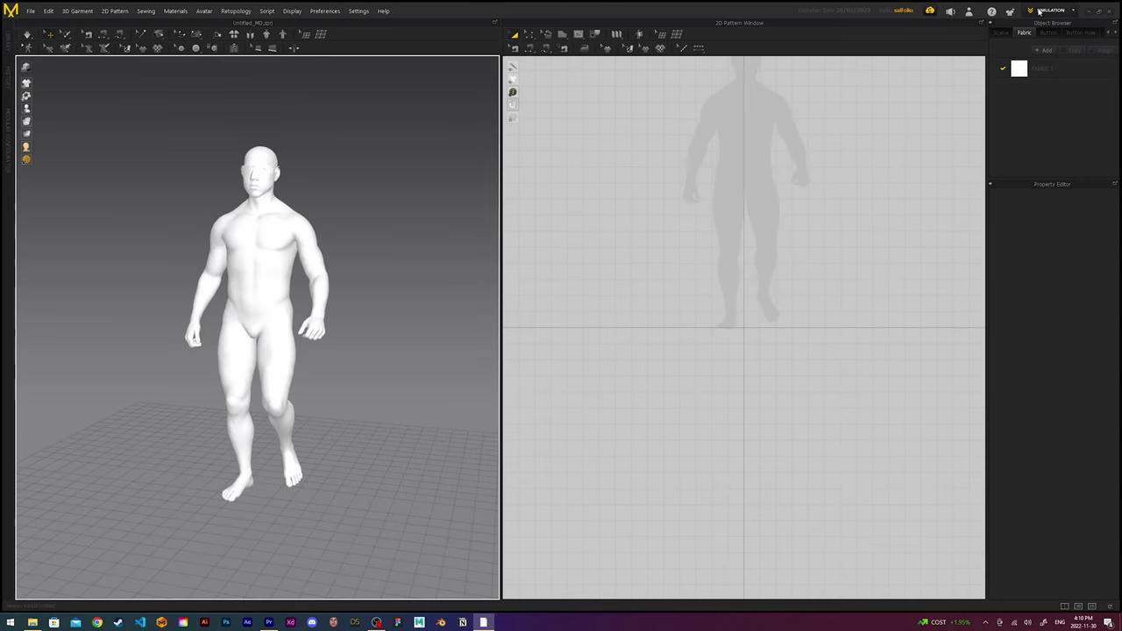
Switch to Animation mode and play the avatar's walk.
click(1042, 11)
click(1047, 41)
click(511, 550)
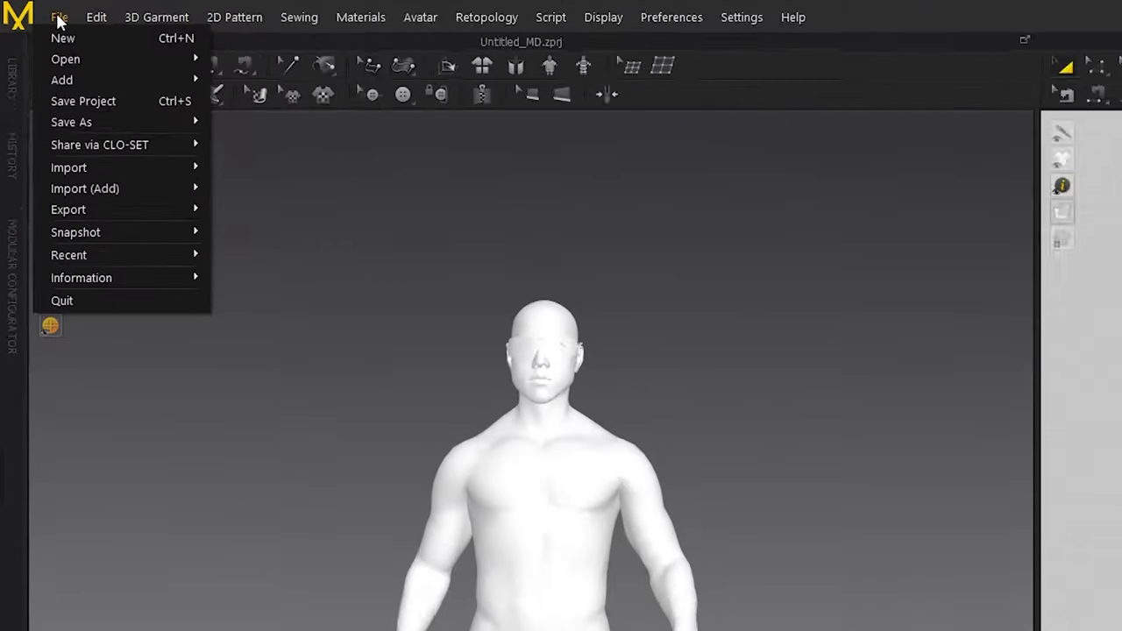
mouse_move(96, 136)
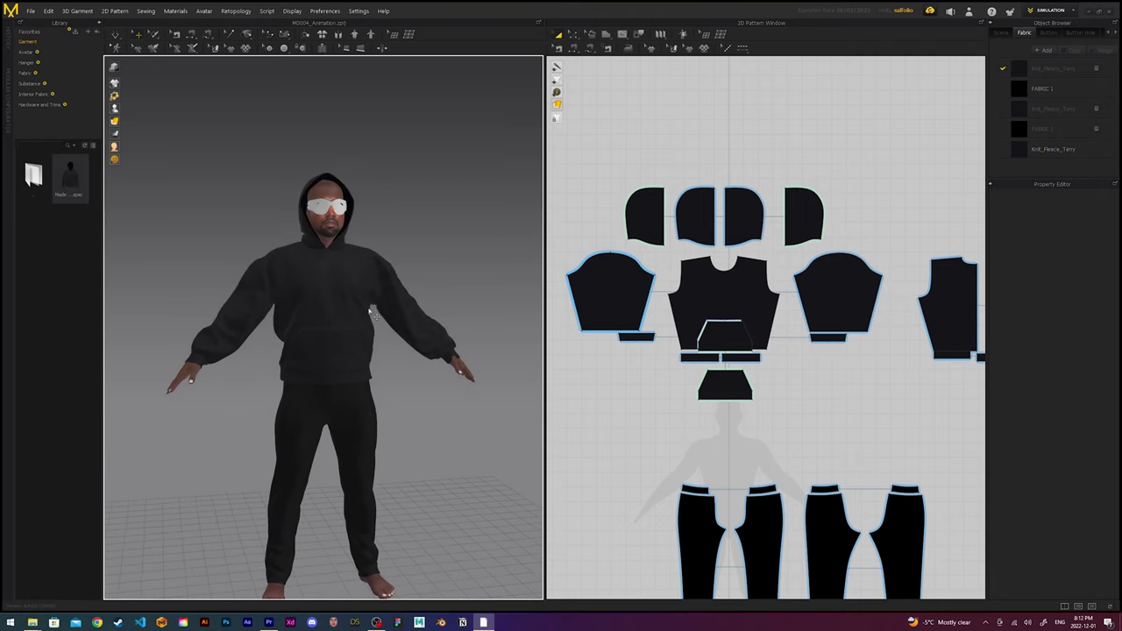
Load the saved starting pose onto the avatar, keeping its size.
click(30, 11)
mouse_move(75, 31)
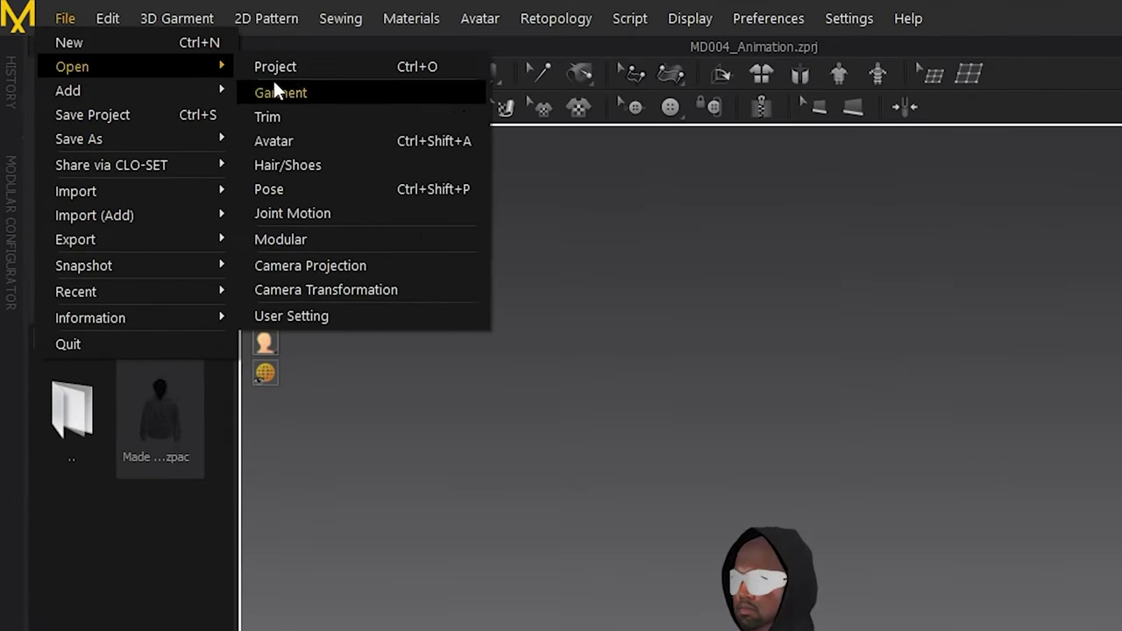
click(316, 191)
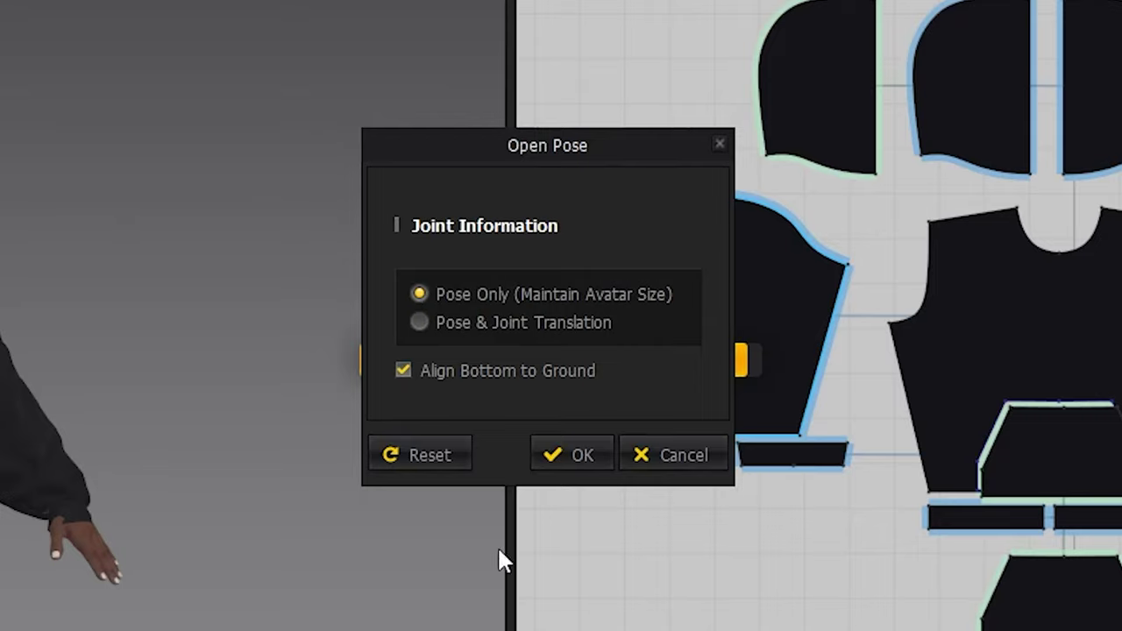
click(572, 455)
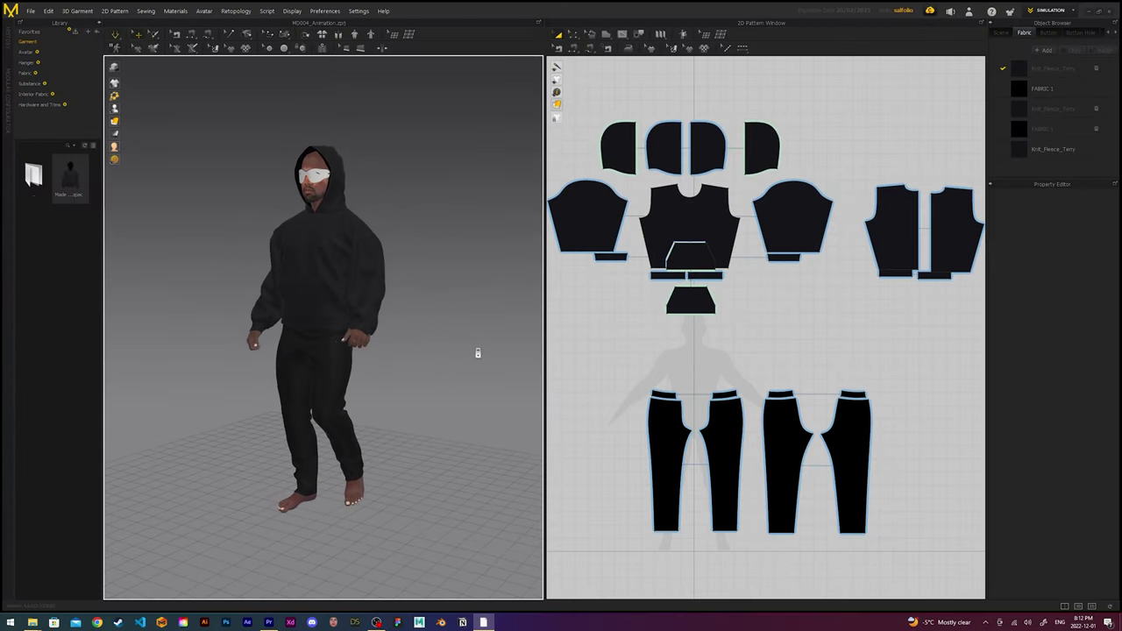
Import the walking Alembic animation onto the avatar.
click(30, 12)
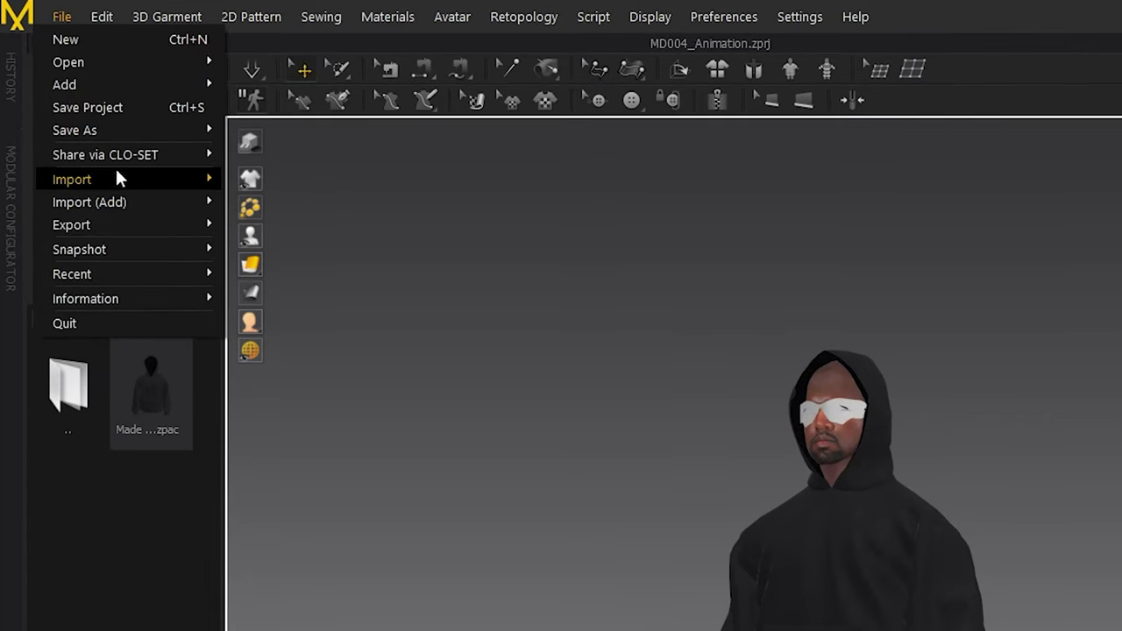
mouse_move(118, 179)
click(288, 251)
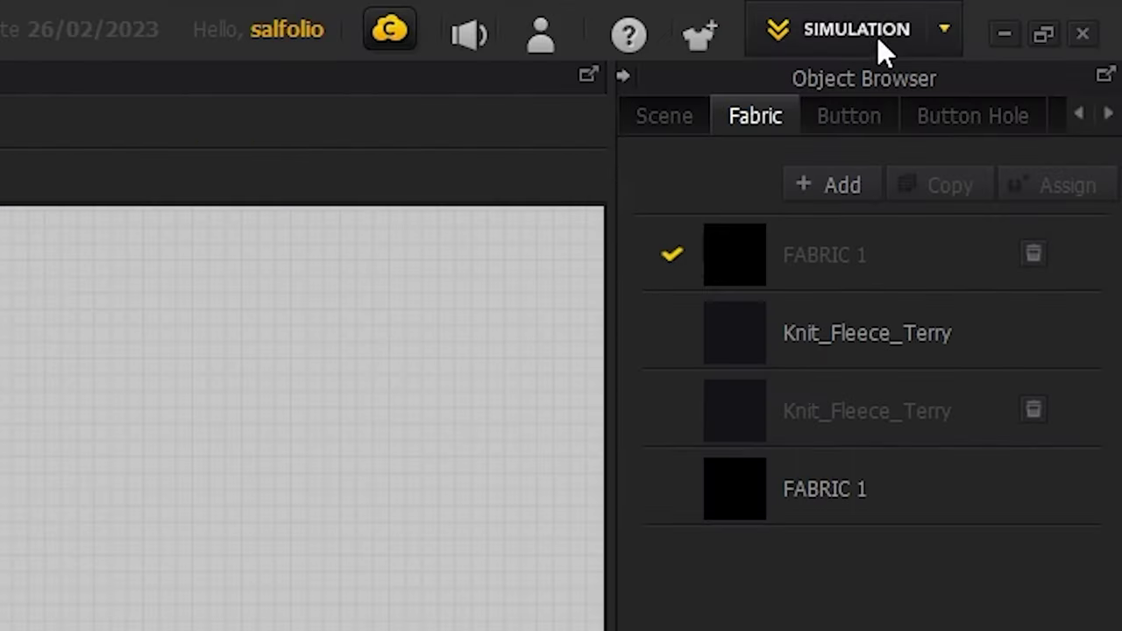
Switch Marvelous Designer to Animation mode and record the hoodie and pants simulating along the walk.
click(1056, 12)
click(1047, 41)
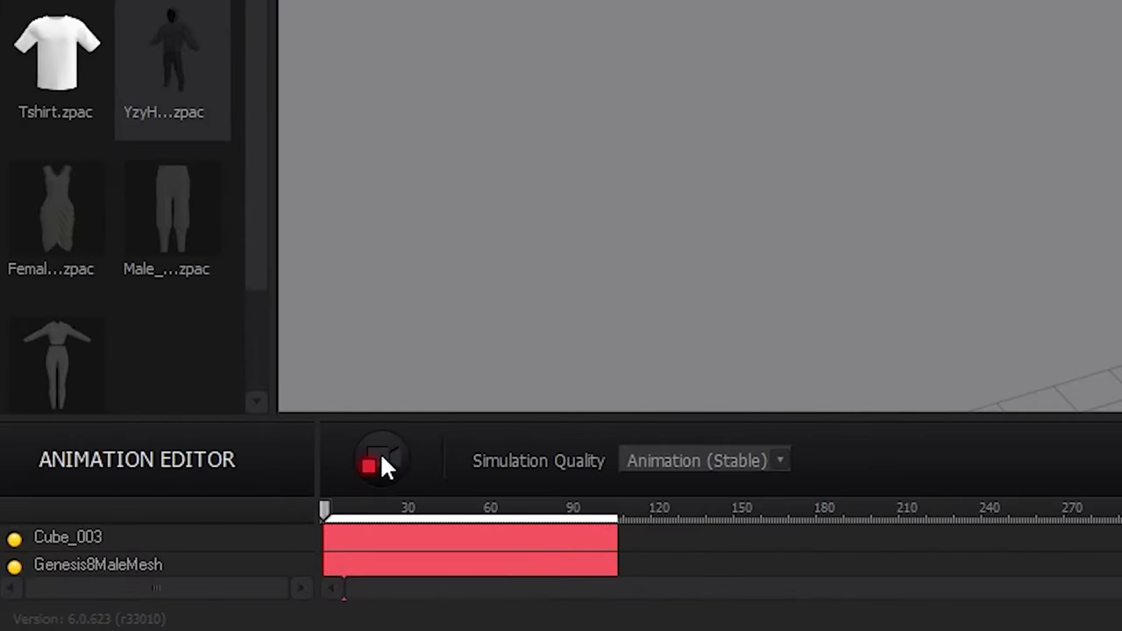
click(381, 454)
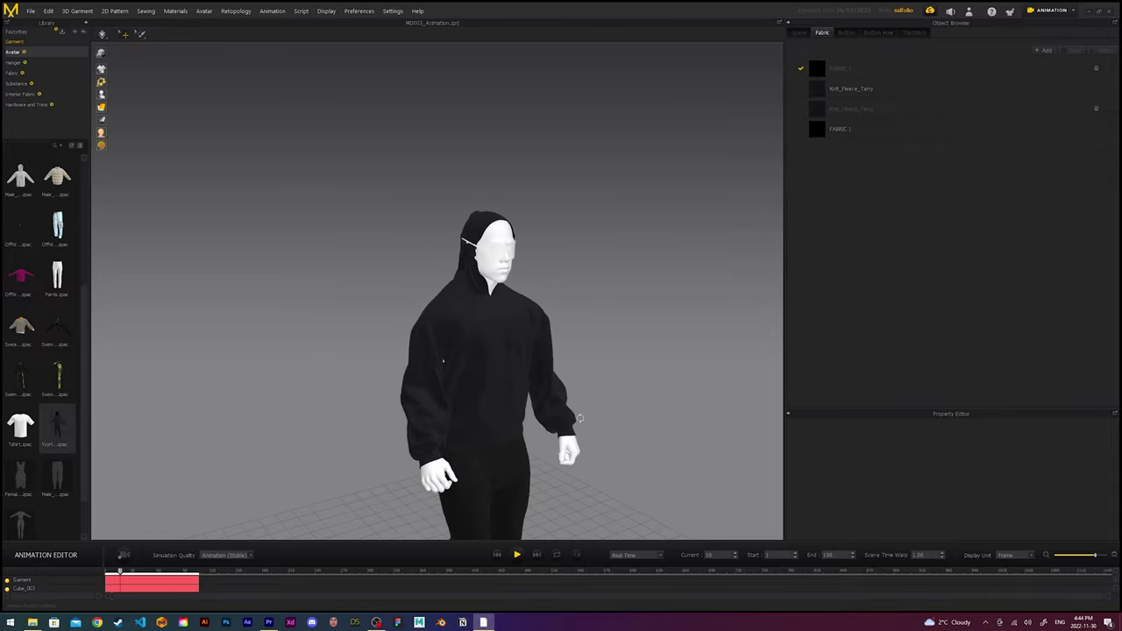
In the UV Editor, select all pattern pieces and reposition the bodice and small trapezoid pieces.
click(1049, 19)
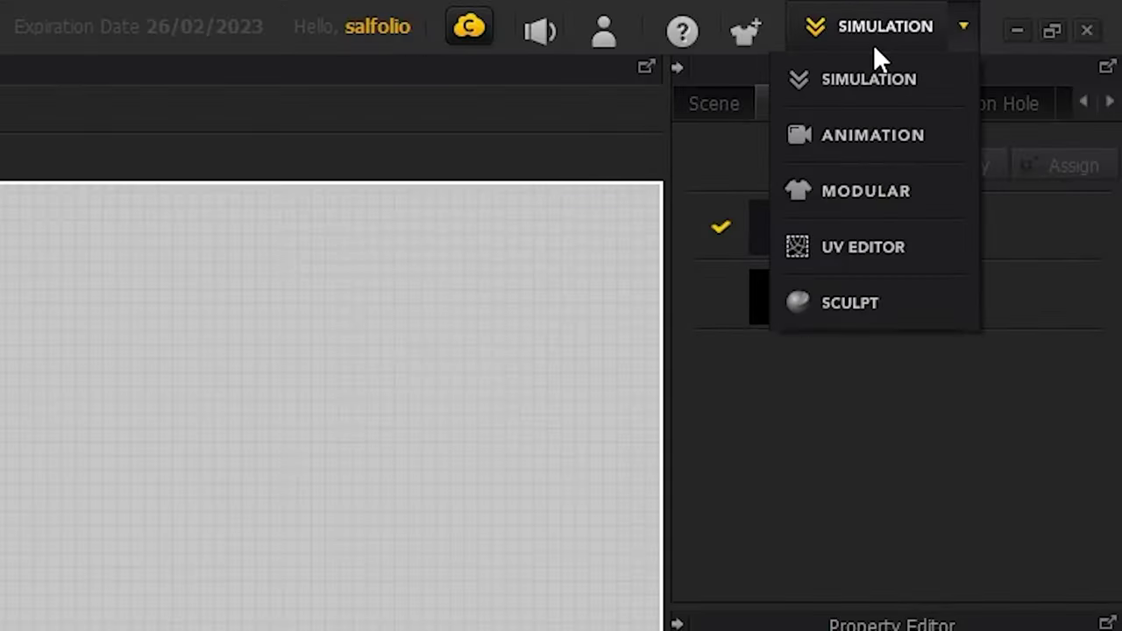
click(888, 248)
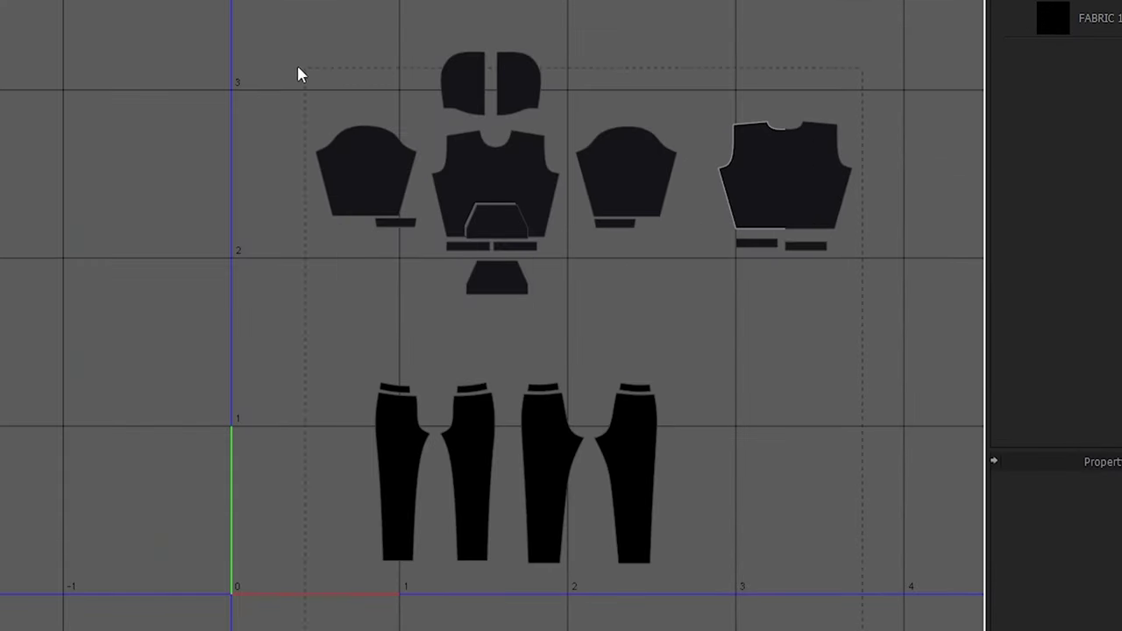
drag(282, 71, 284, 66)
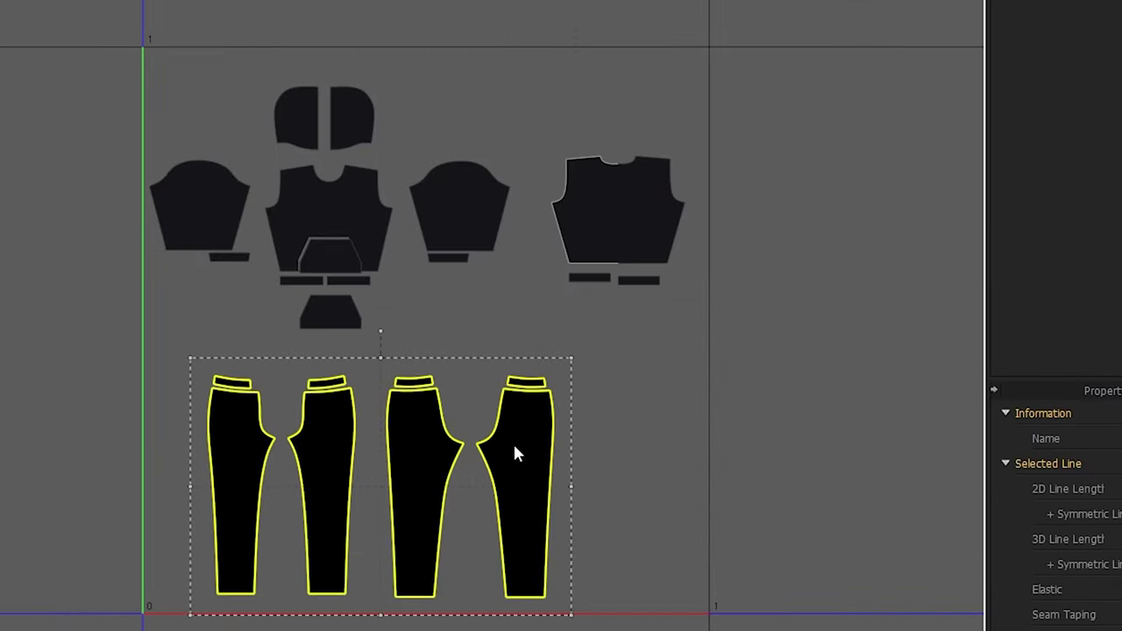
drag(672, 213, 633, 290)
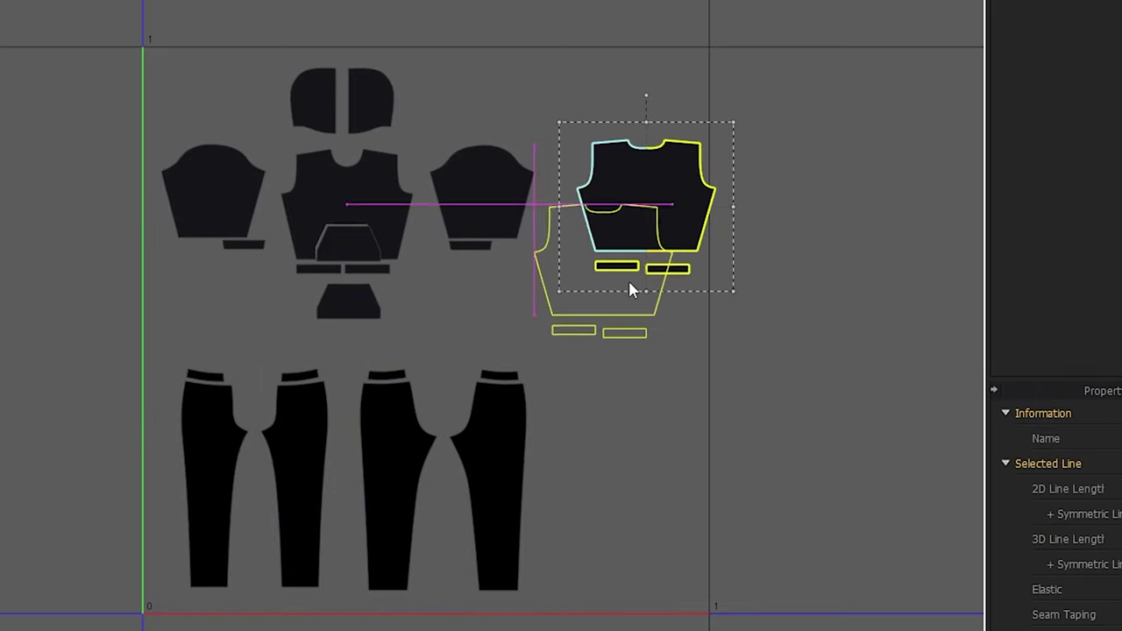
drag(363, 249, 454, 305)
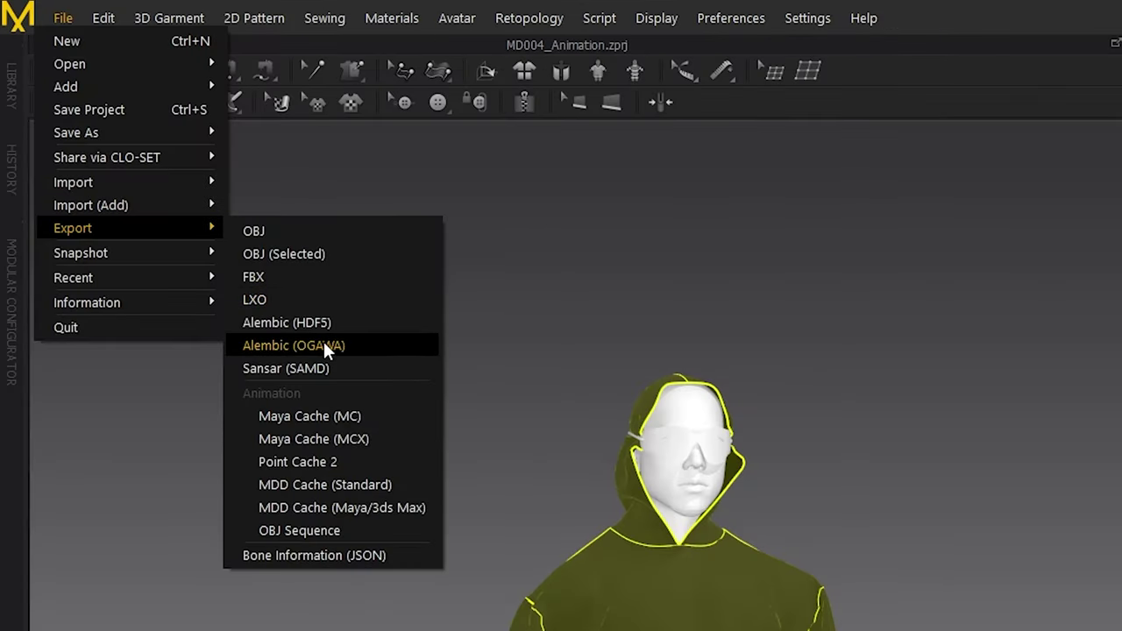
Export the garments as Alembic, import YeOutfitAnimation.abc into Blender, and load its diffuse and normal textures.
click(323, 346)
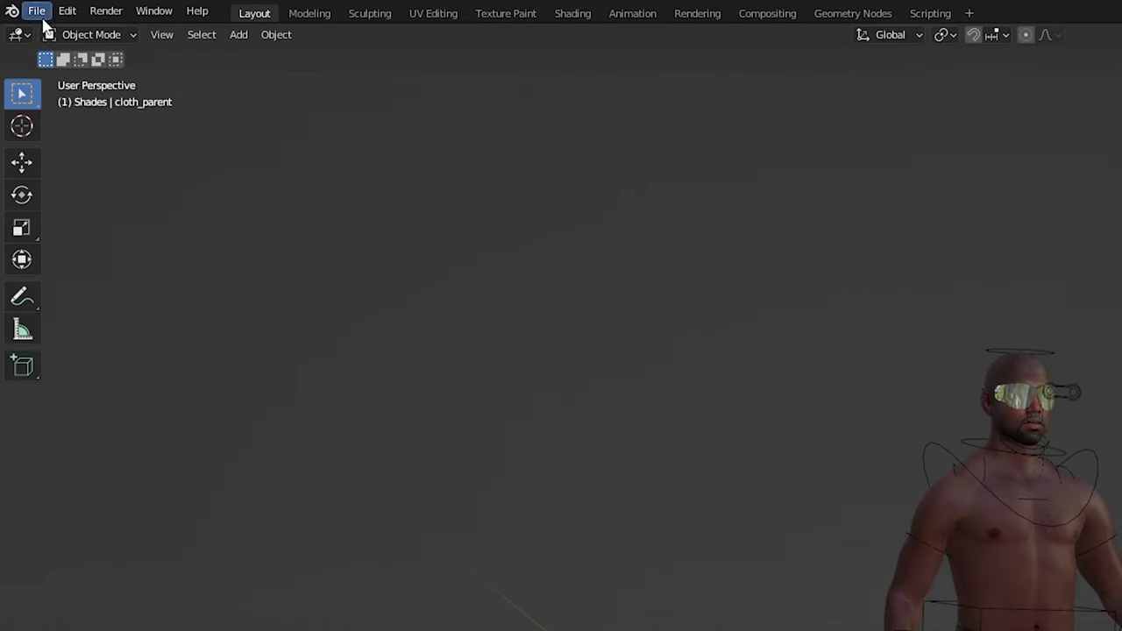
click(38, 13)
mouse_move(127, 259)
click(306, 279)
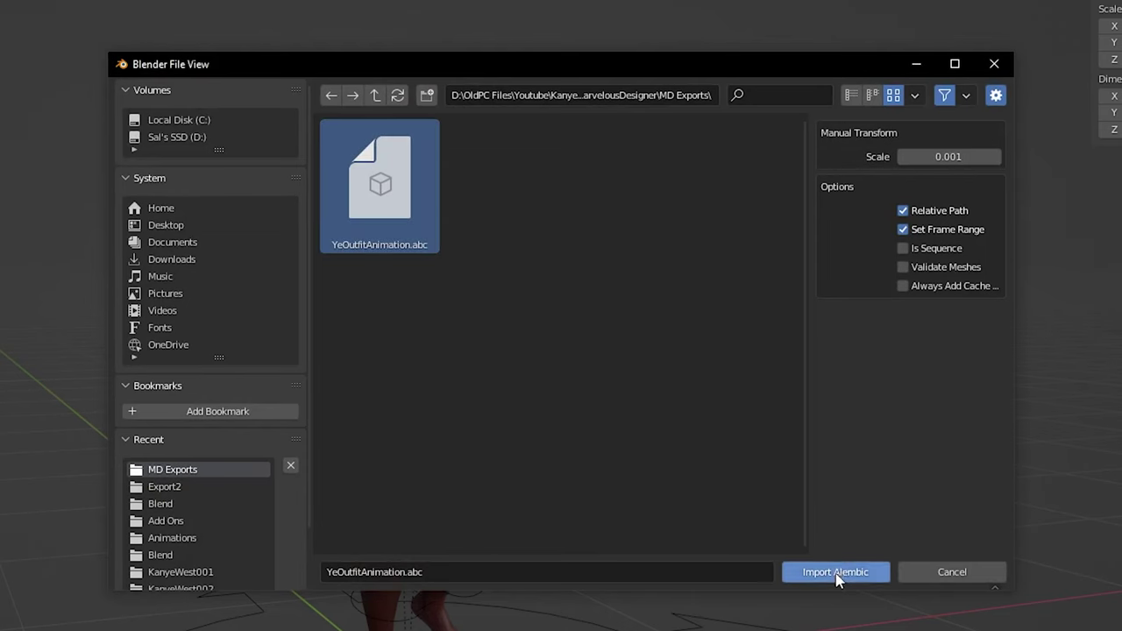
click(836, 572)
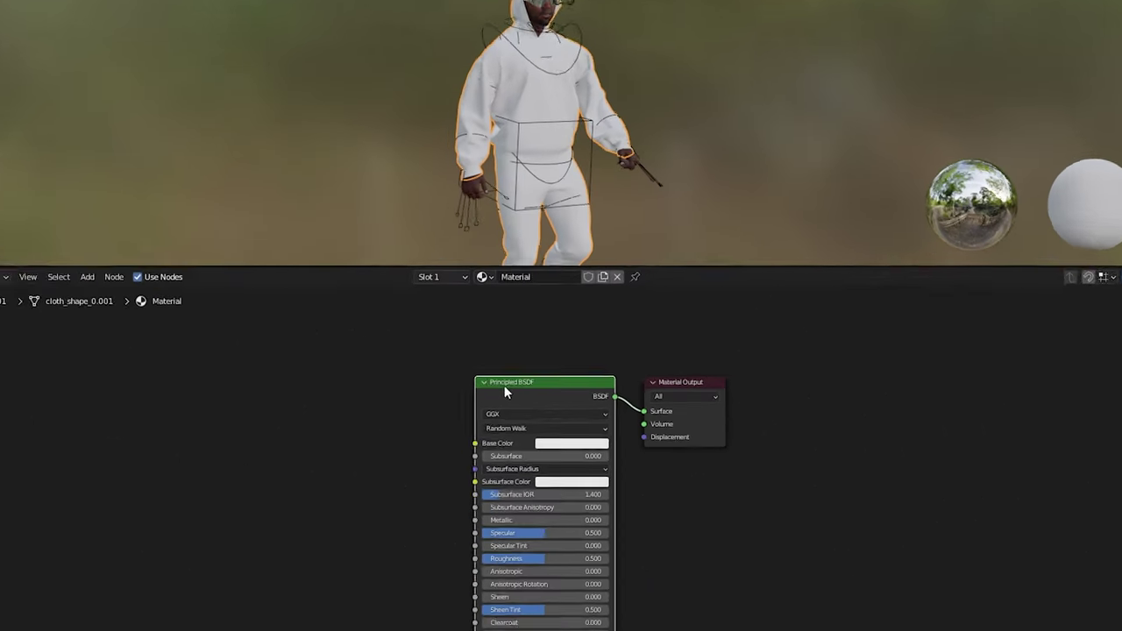
key(ctrl+shift+t)
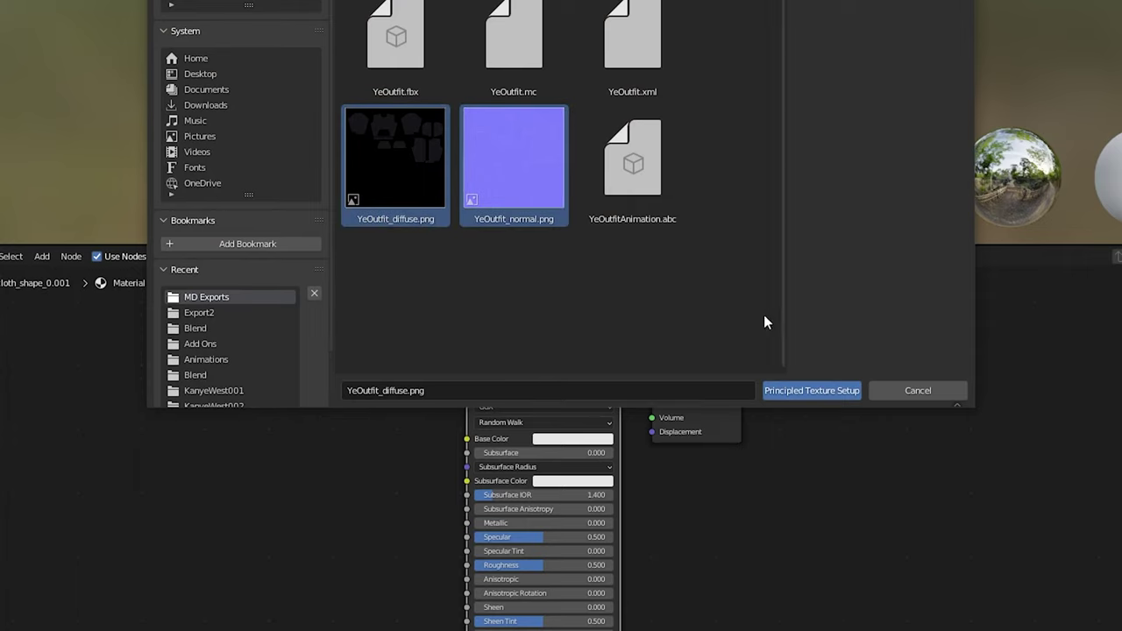
click(804, 389)
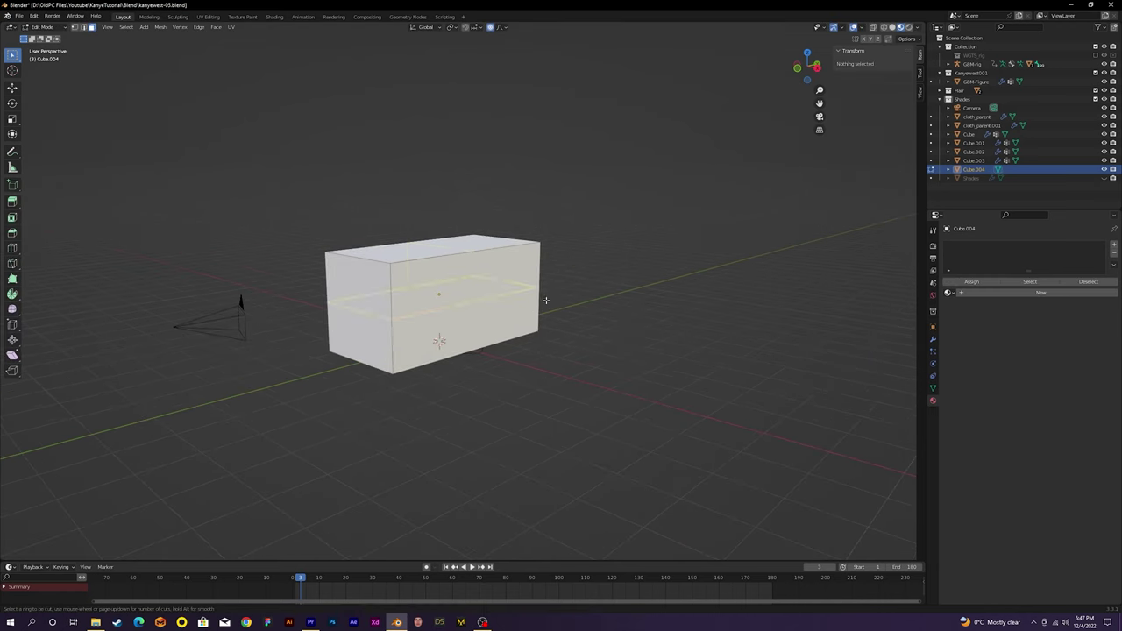
Add a centred loop cut around the box's middle and scale the new loop along X.
click(391, 315)
middle_drag(491, 342, 574, 319)
click(574, 319)
middle_drag(502, 310, 406, 304)
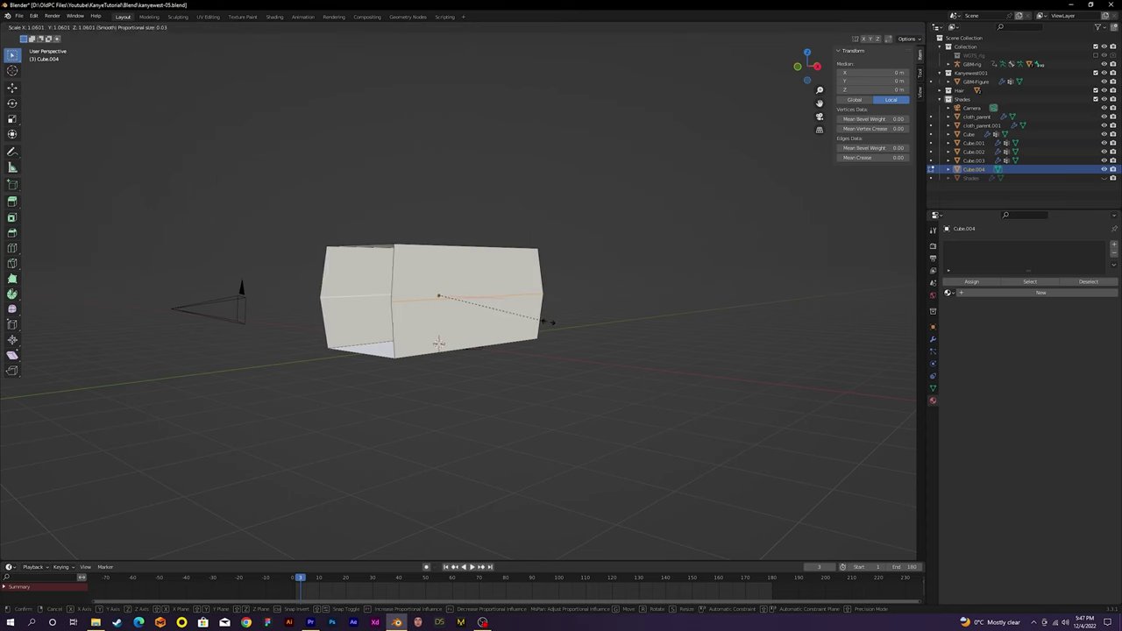
key(x)
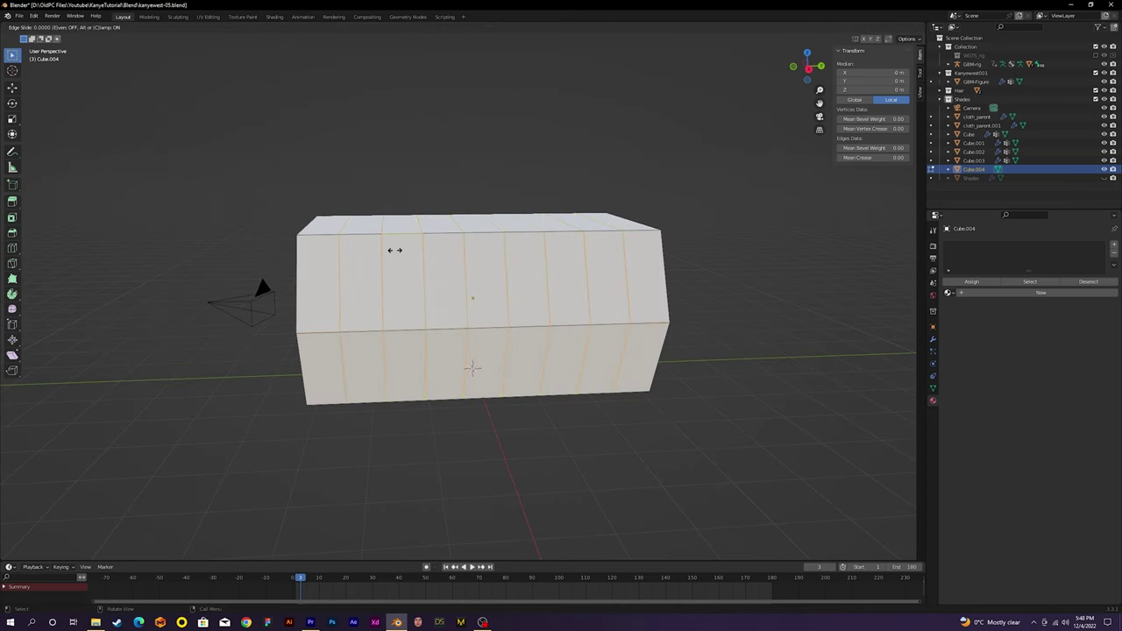
right_click(395, 250)
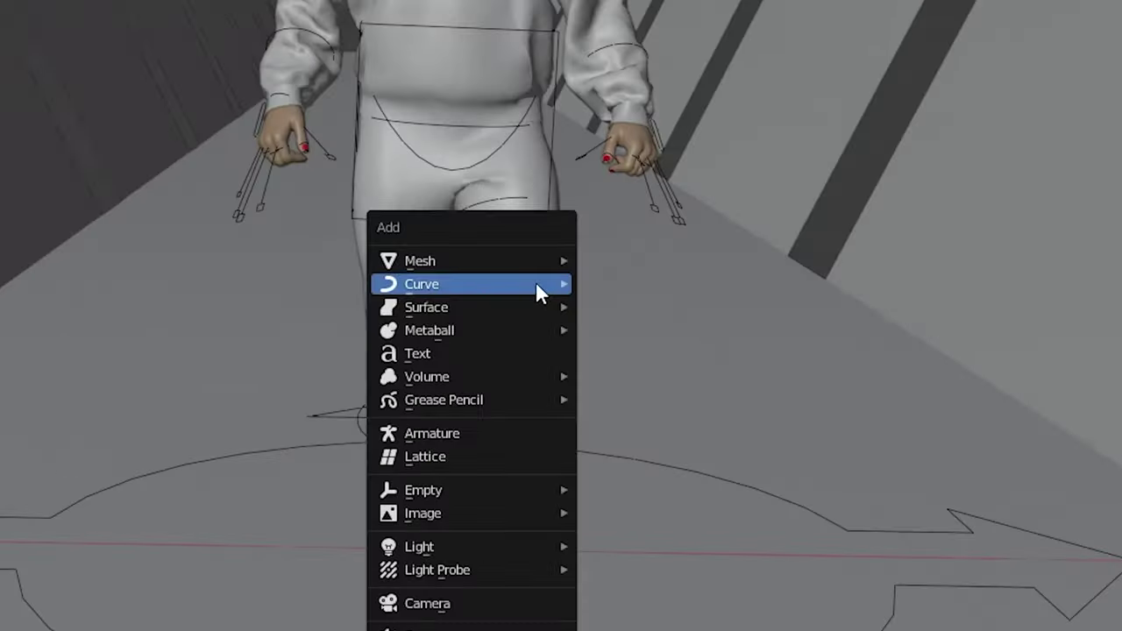
Add a resized circle curve around the character and snap the 3D cursor onto a curve point.
mouse_move(528, 263)
click(680, 285)
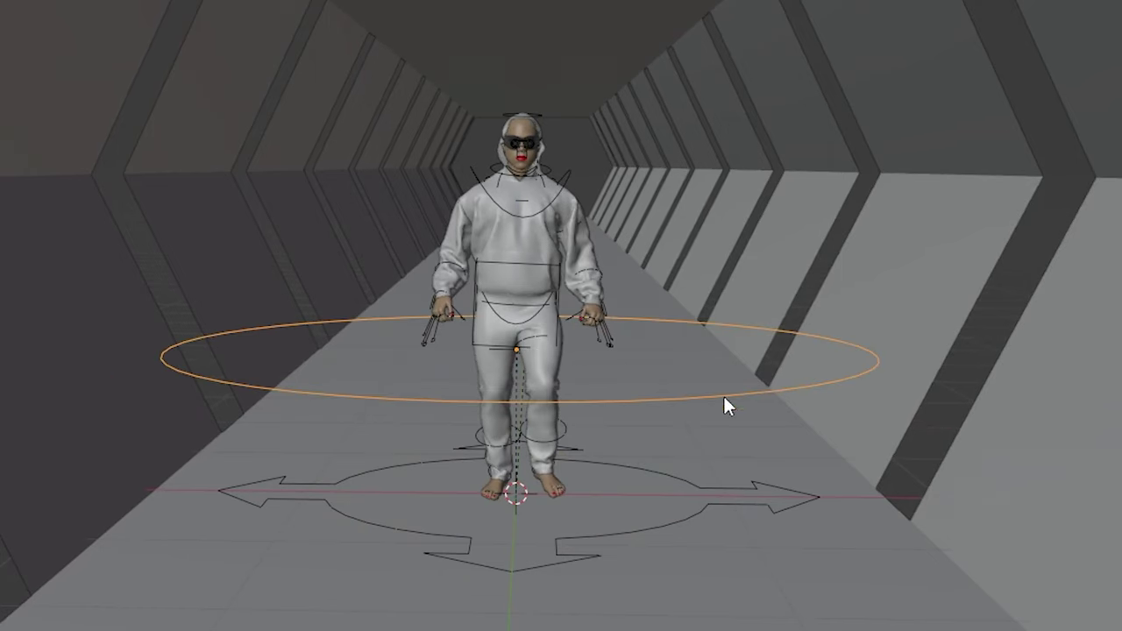
click(724, 406)
key(Tab)
key(shift+s)
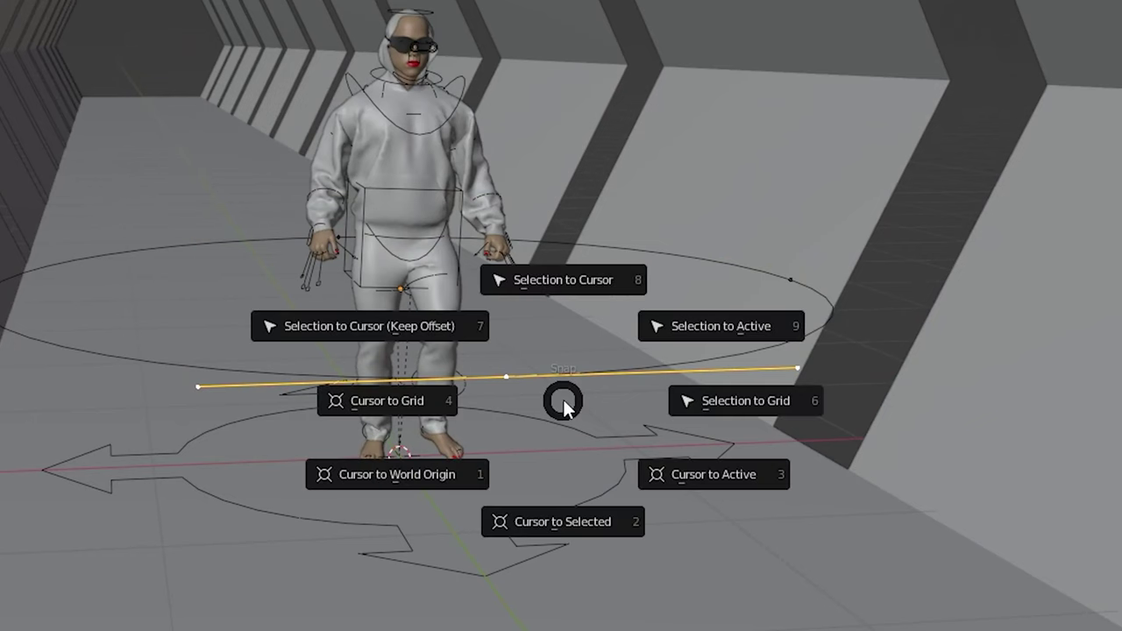
click(742, 476)
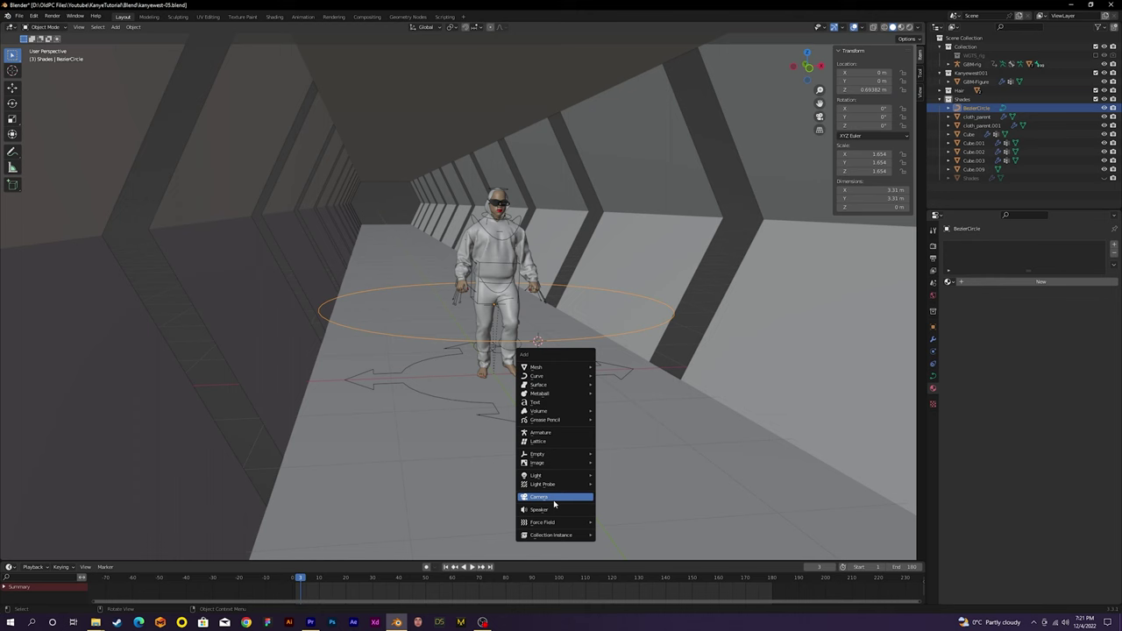
Add a camera at the cursor, parent it to the circle with Follow Path, and play to check.
click(554, 495)
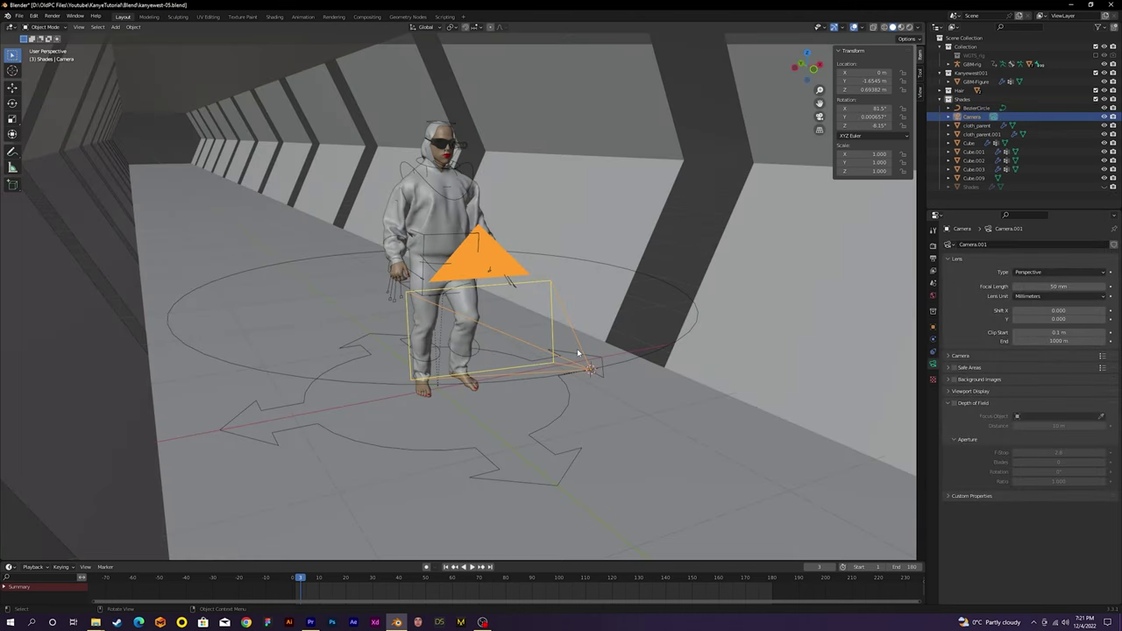
shift+click(577, 348)
shift+click(577, 348)
shift+click(661, 351)
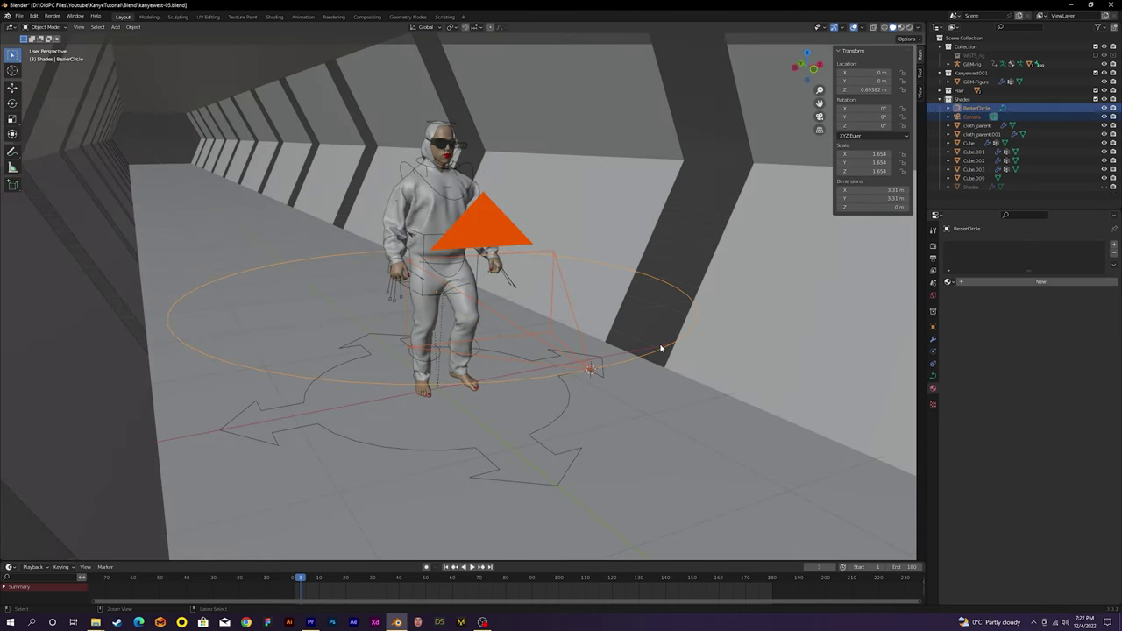
key(ctrl+p)
click(632, 396)
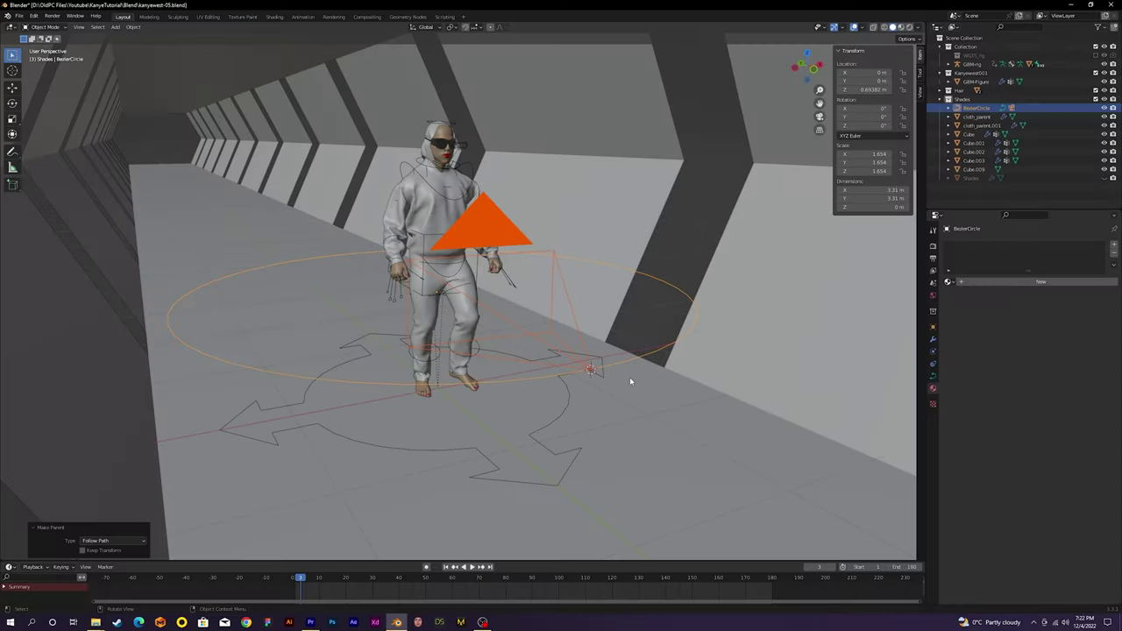
key(space)
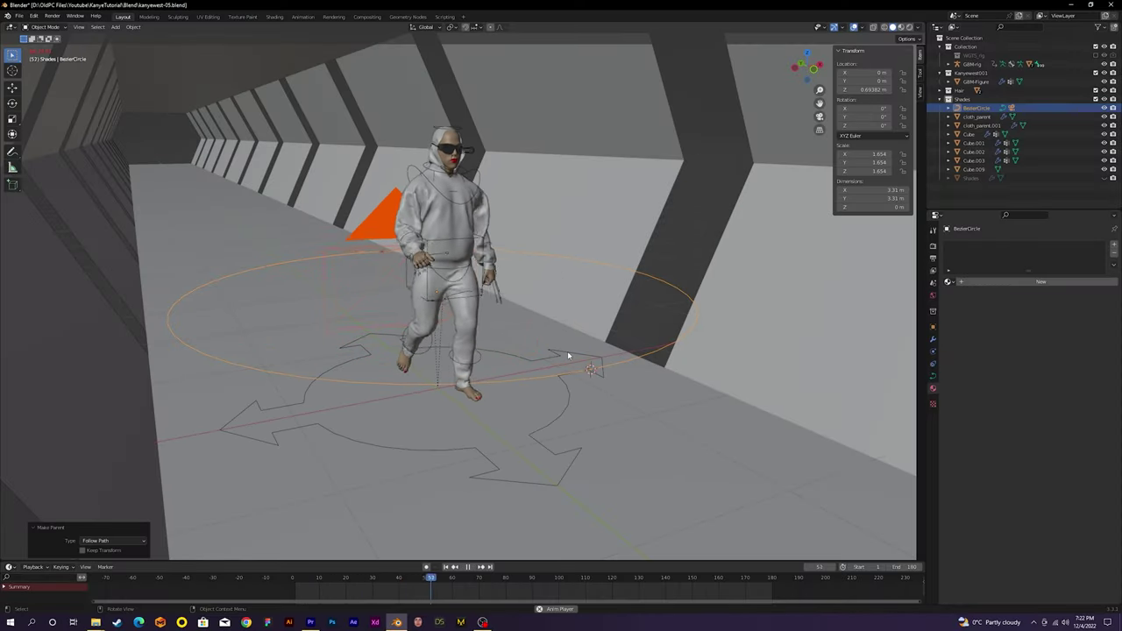
click(933, 376)
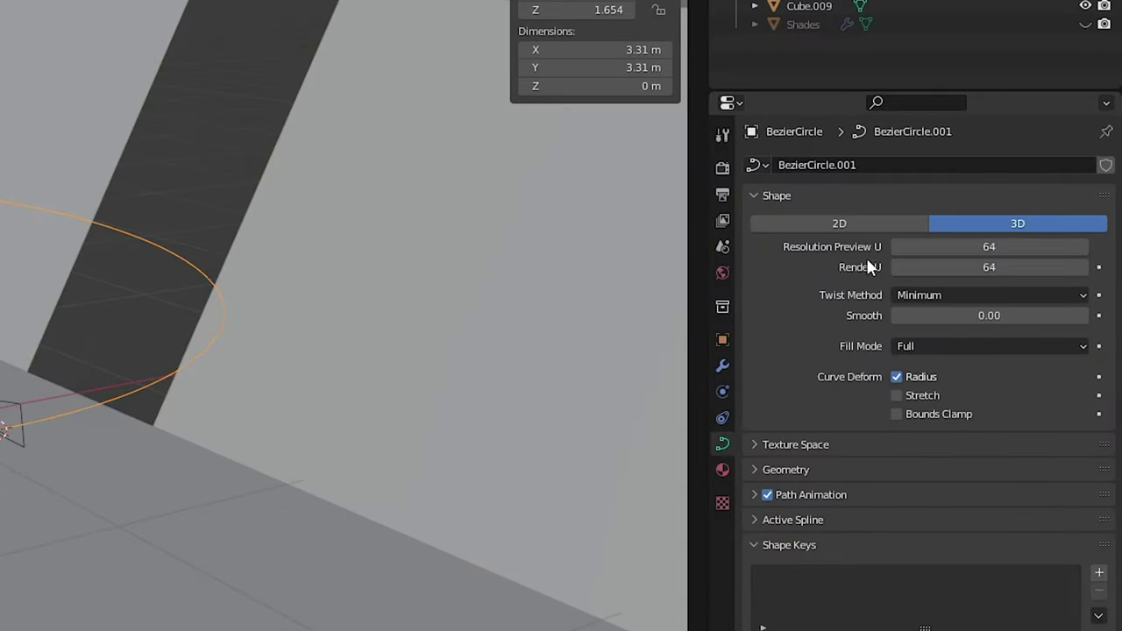
Set the curve's Path Animation Frames to 180 and the render Resolution Y to 1200 px.
click(754, 494)
double_click(1006, 523)
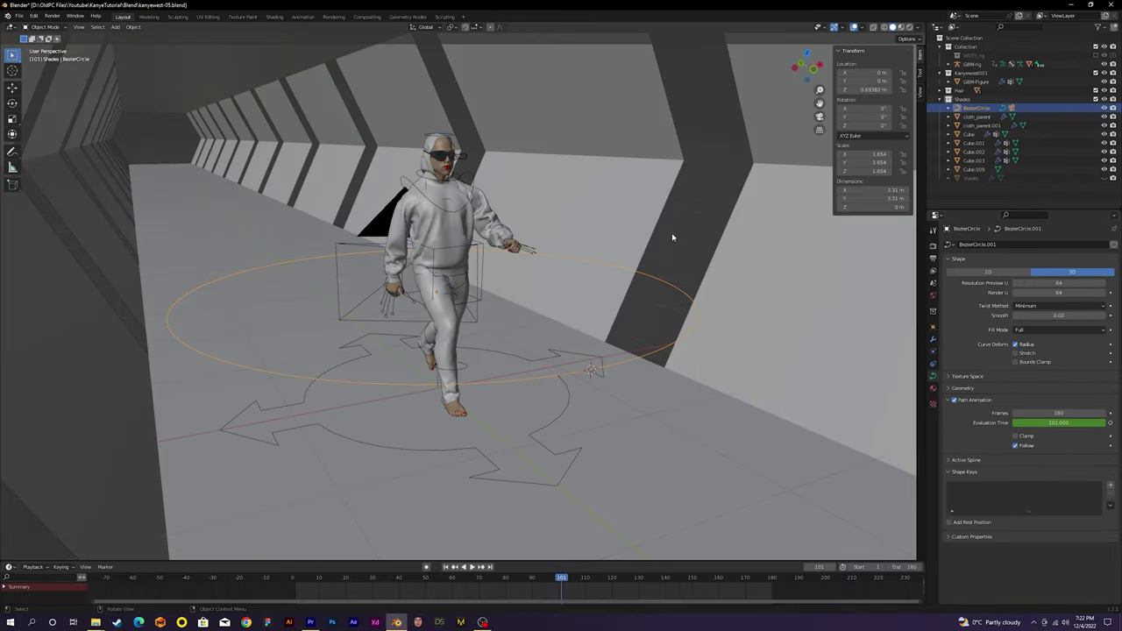
key(space)
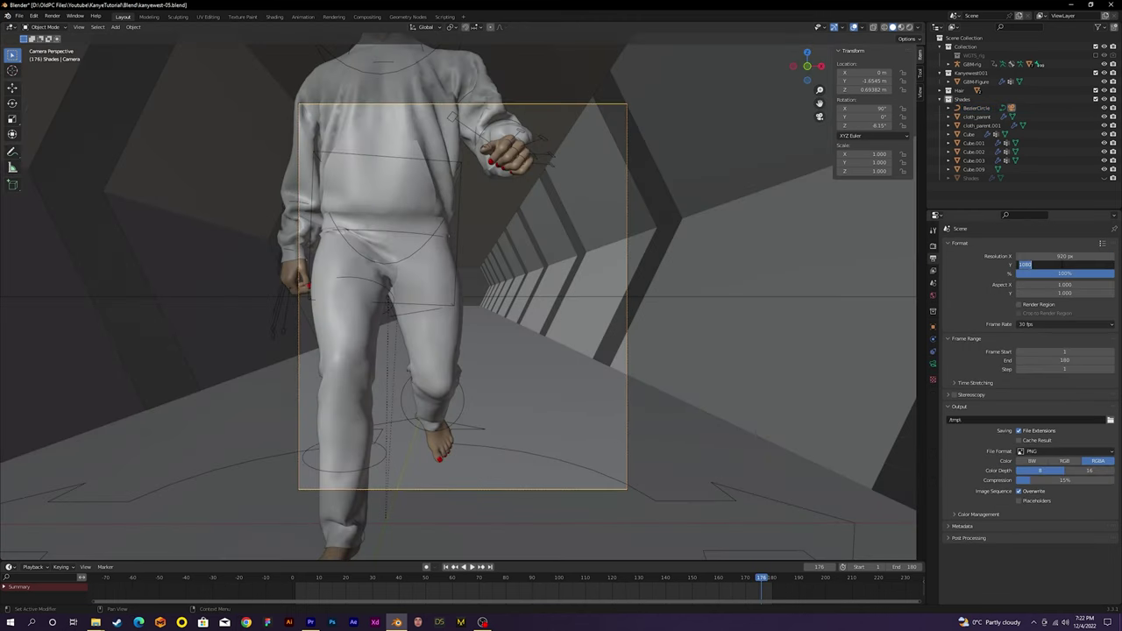
text(1200)
key(Return)
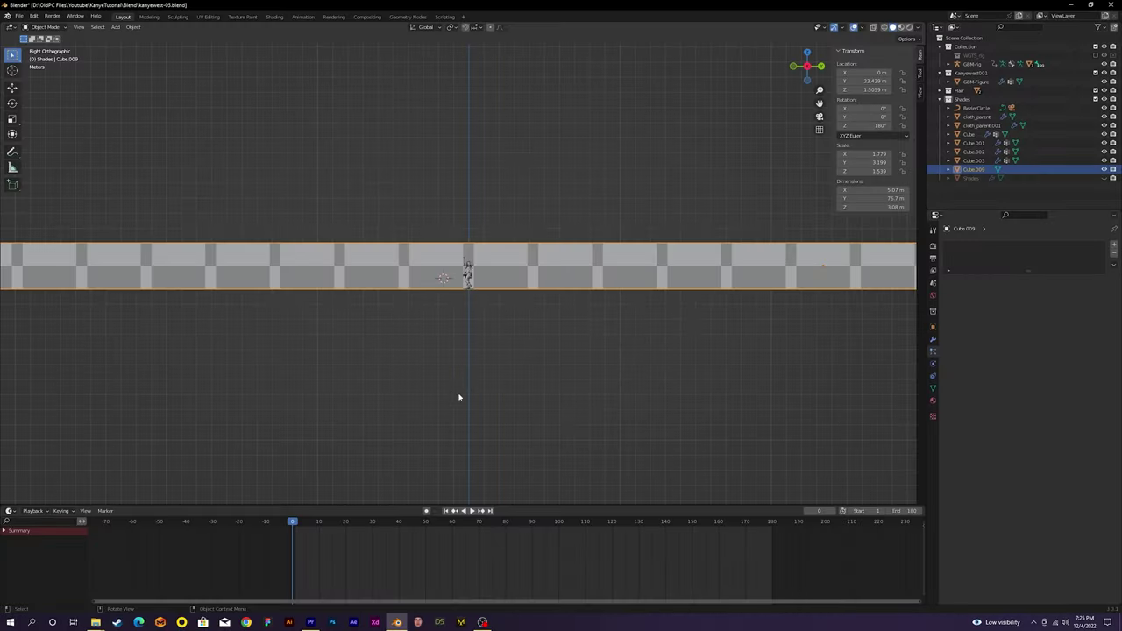
Insert a location keyframe on the Cube.009 tunnel strip at frame 0.
key(i)
click(464, 386)
key(space)
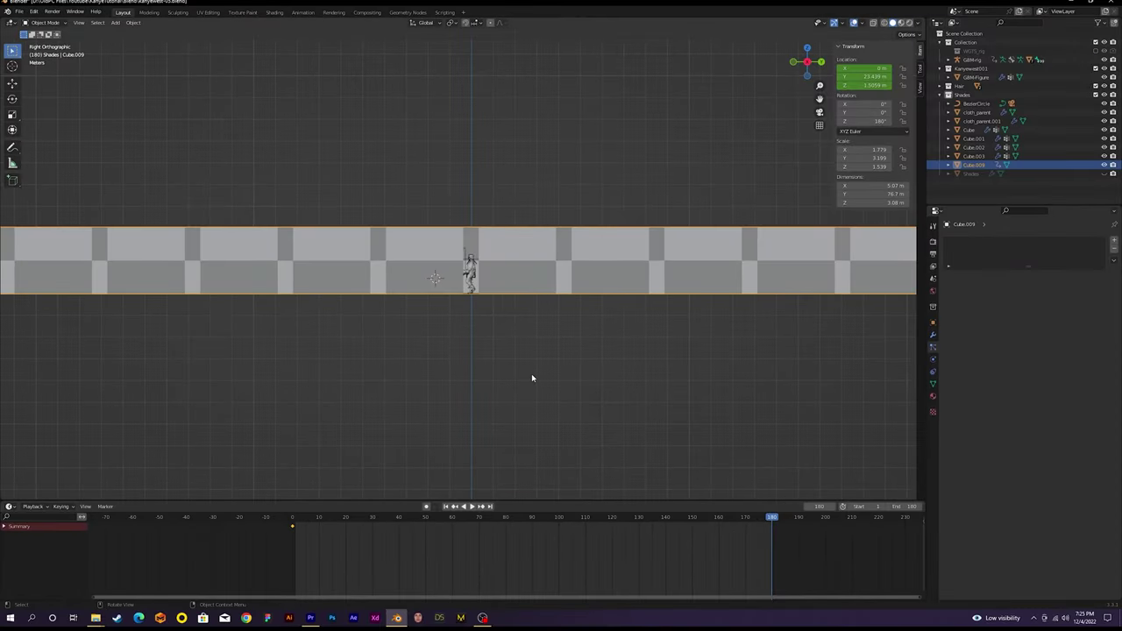
Move the strip along Y and insert a second location keyframe at frame 180.
key(g)
key(y)
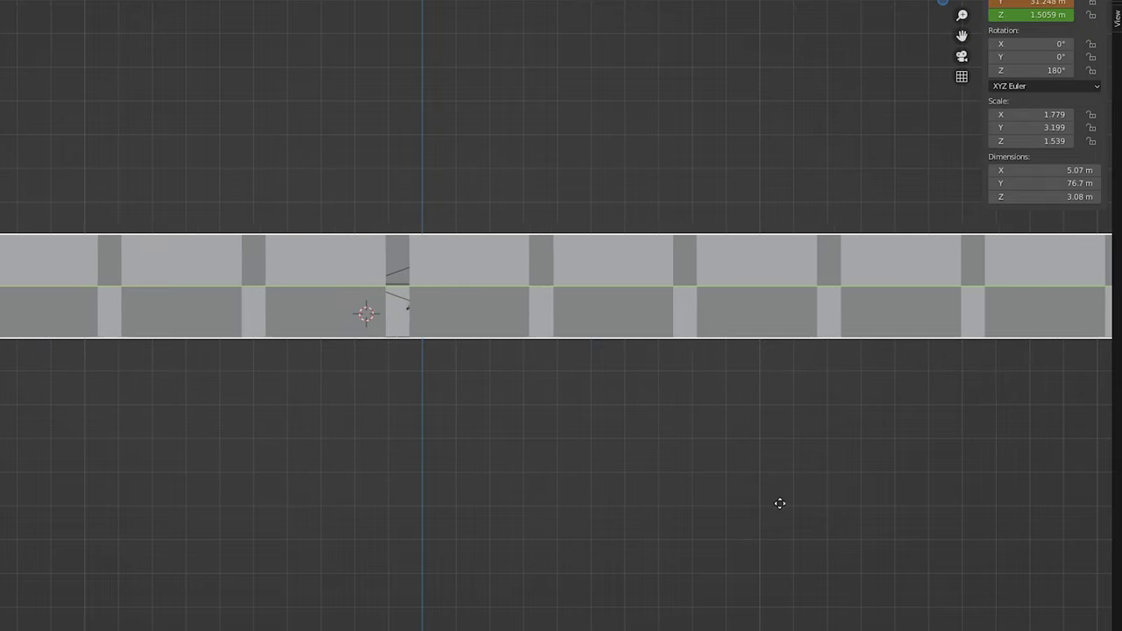
click(797, 506)
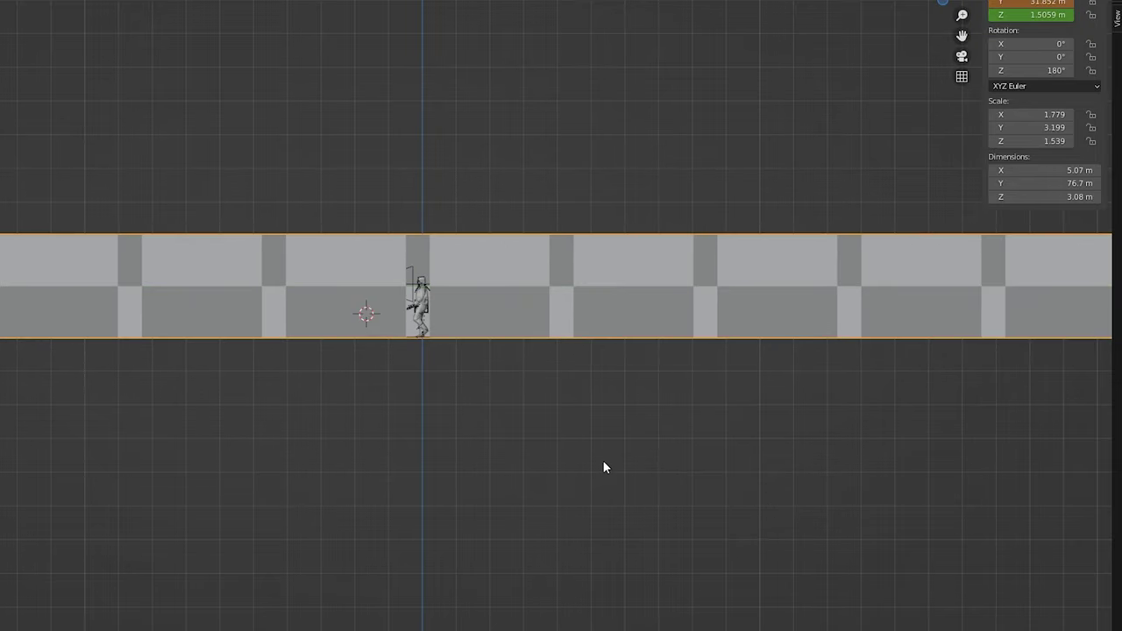
key(i)
click(636, 445)
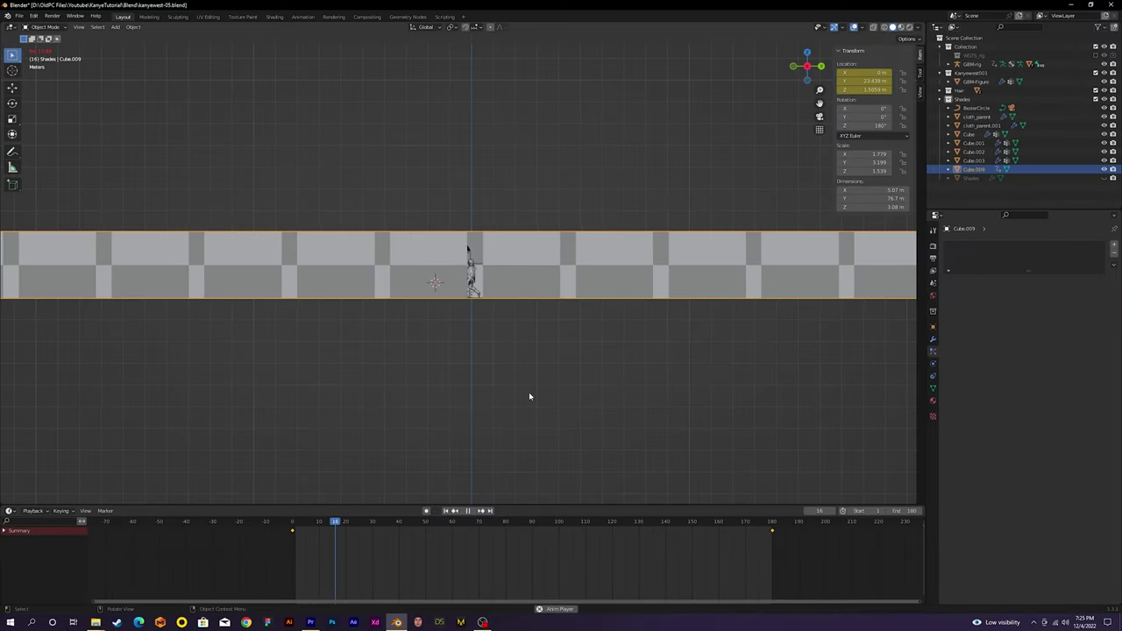
scroll(491, 355, up, 3)
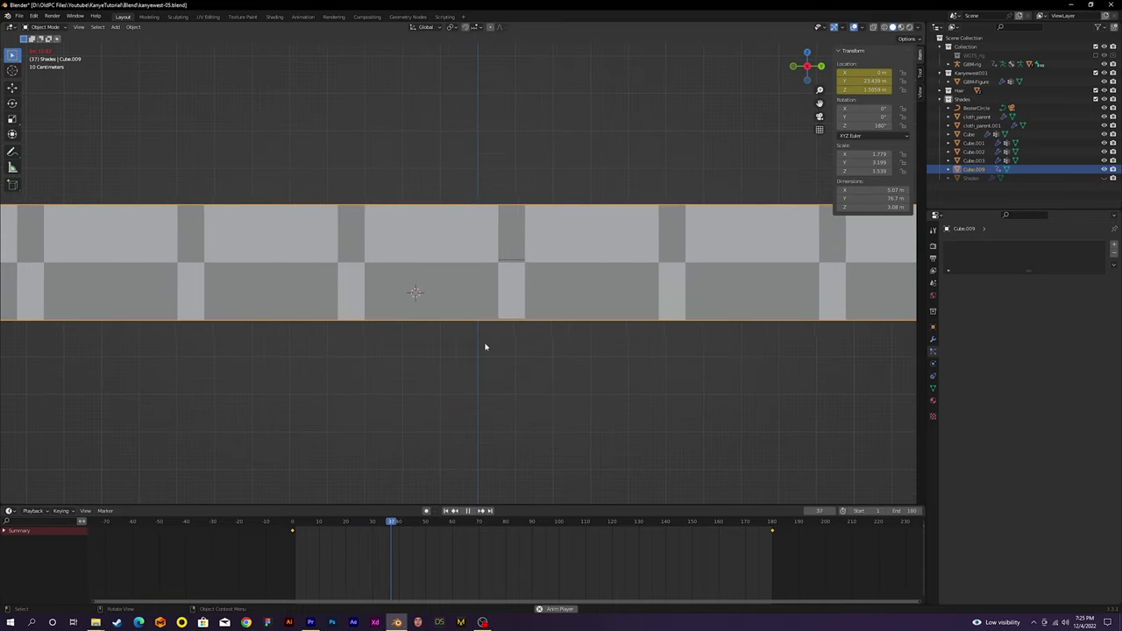
scroll(470, 351, down, 2)
scroll(470, 351, down, 1)
scroll(473, 349, up, 1)
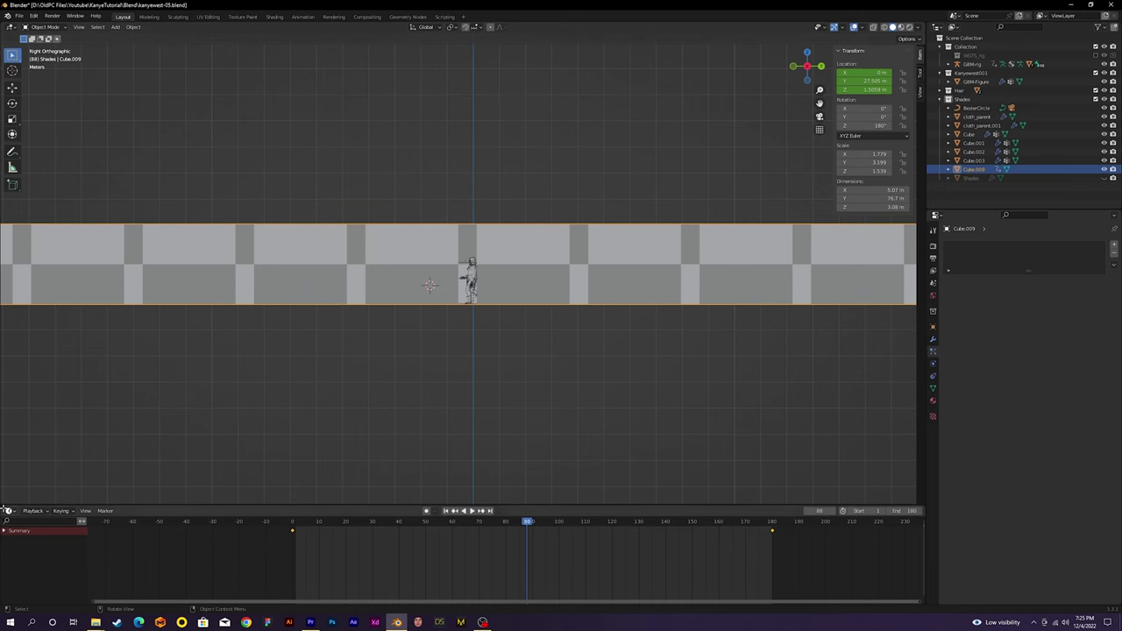
In the Graph Editor, set the strip's location keyframes to Linear interpolation and rewind to frame 0.
click(7, 510)
click(120, 474)
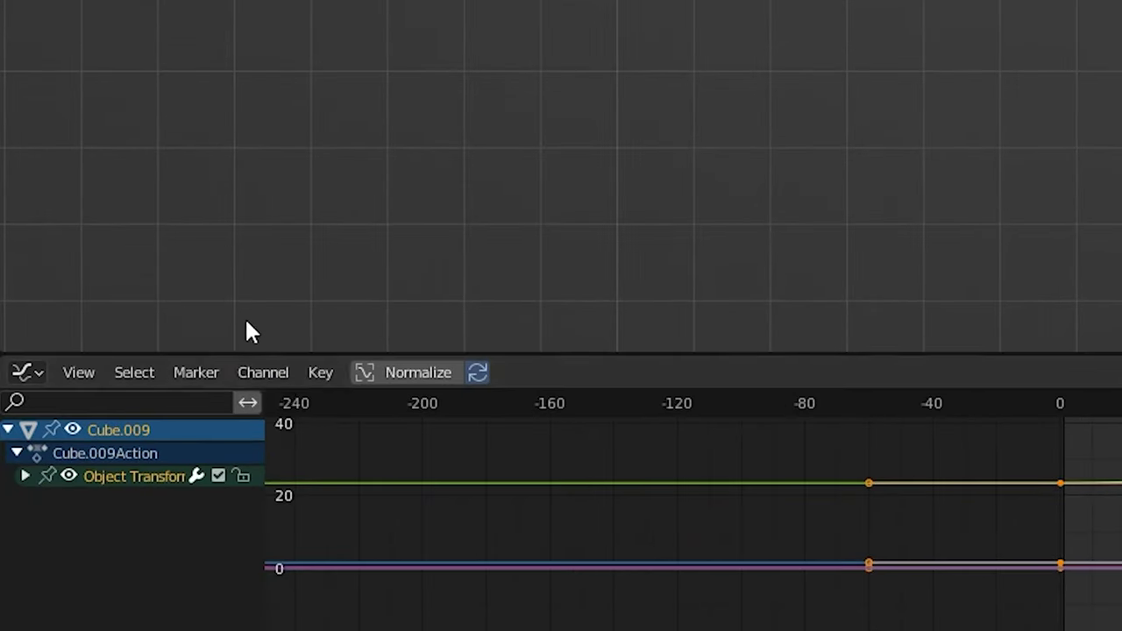
click(108, 511)
mouse_move(413, 298)
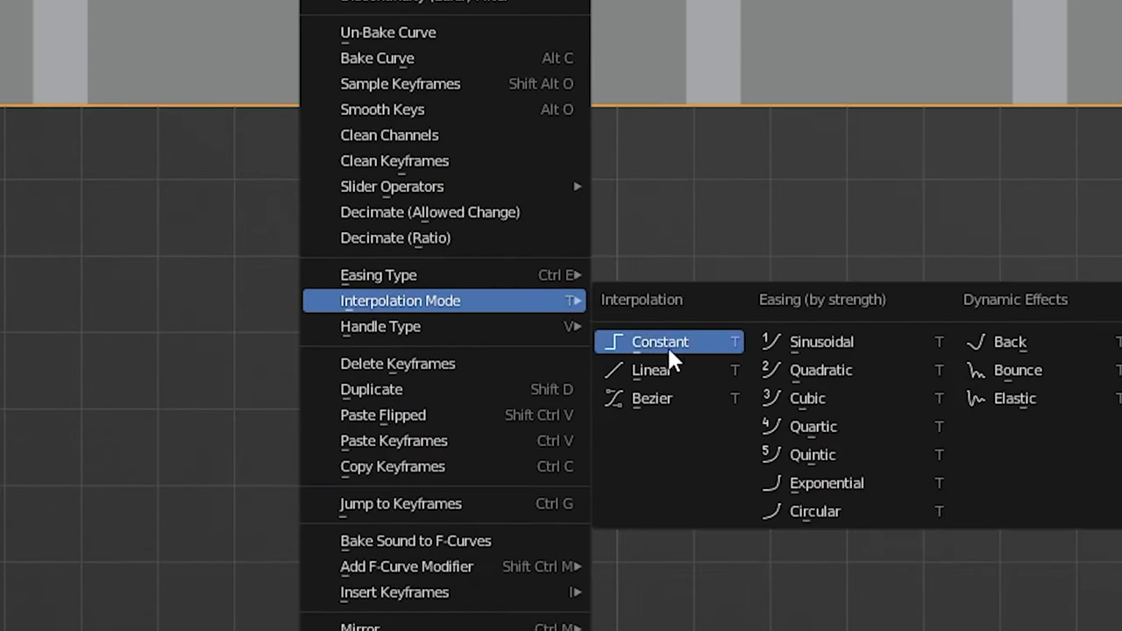
click(670, 371)
scroll(505, 367, down, 2)
drag(457, 523, 363, 523)
scroll(493, 340, up, 3)
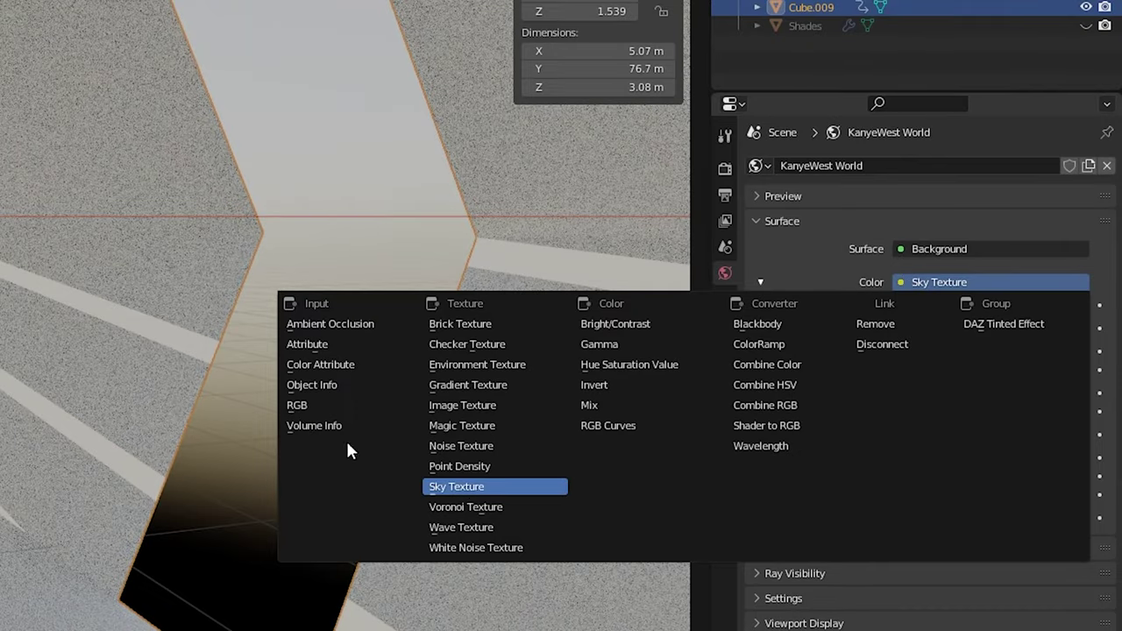
Change the world Color from Sky Texture to a plain RGB colour and set Strength to 10.
click(316, 404)
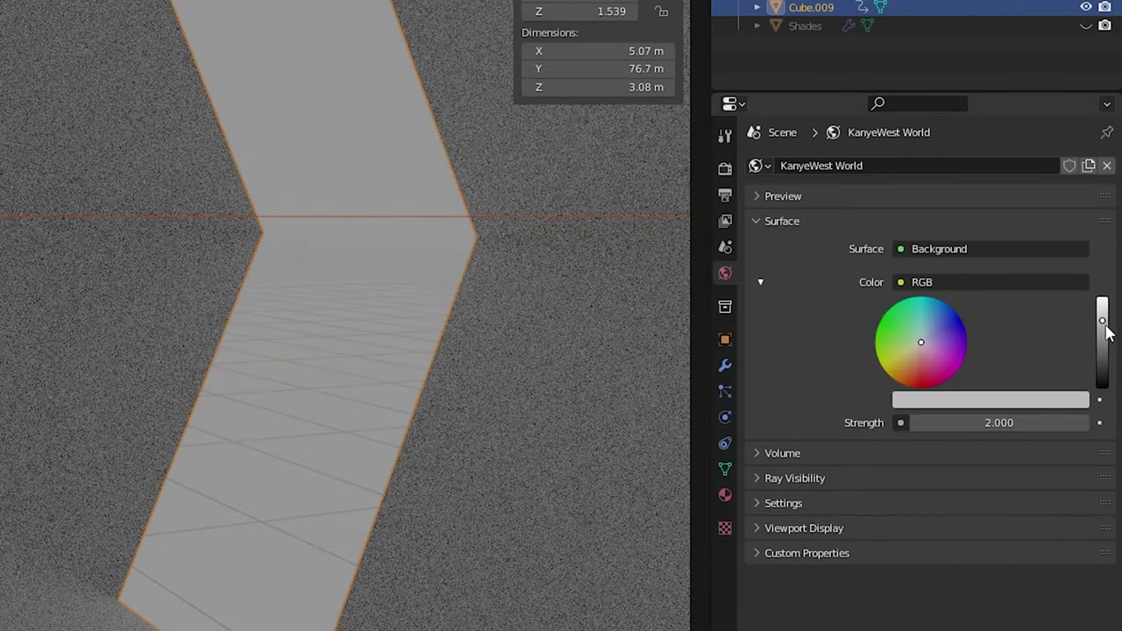
double_click(999, 423)
text(10)
key(Return)
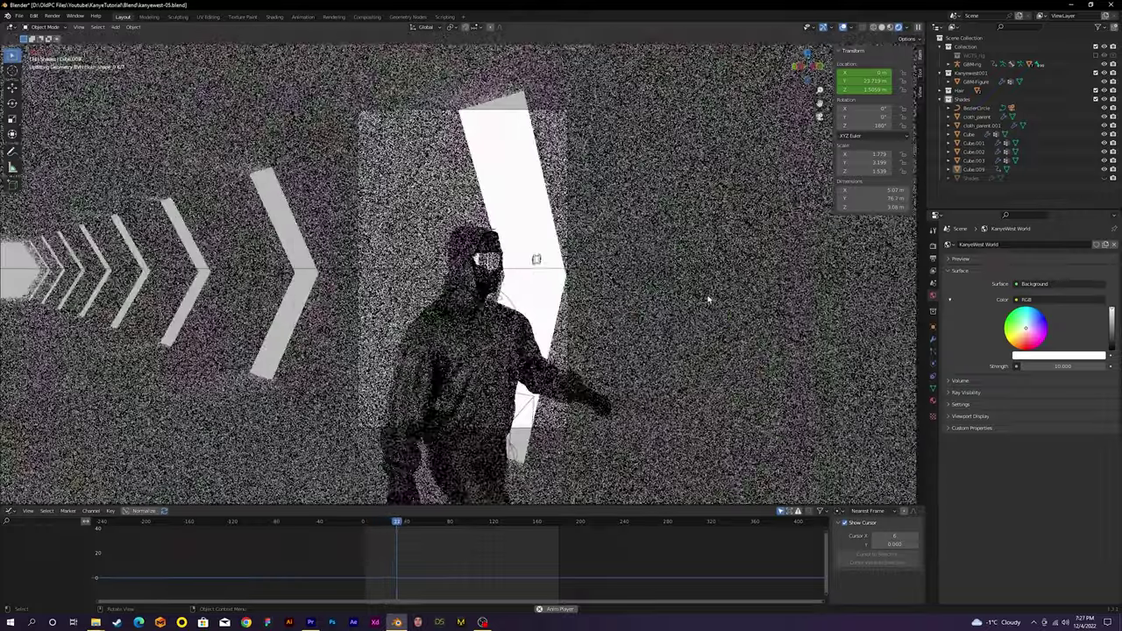